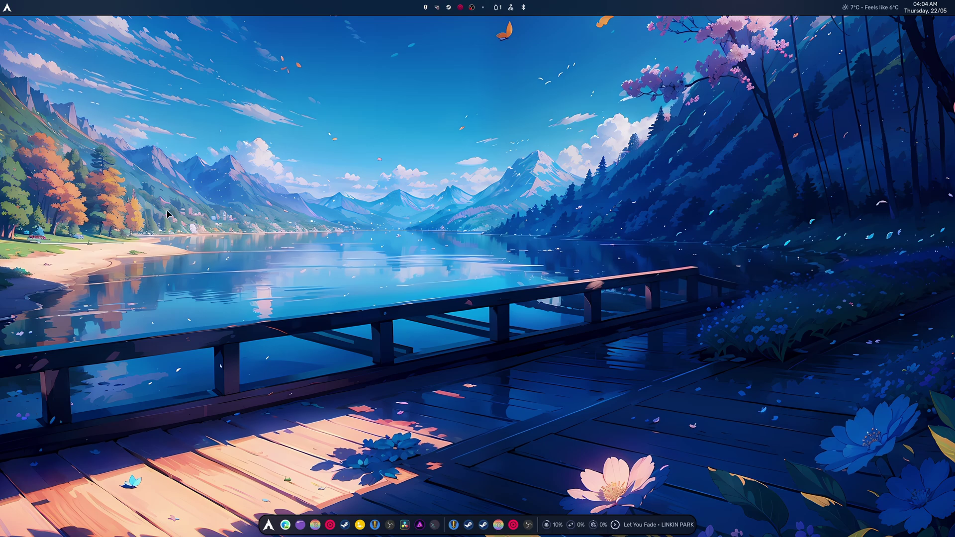
In Files, browse from Home to .config/ags and pick Open With for changelog.log.
{"action": "left_click", "coordinate": [302, 529]}
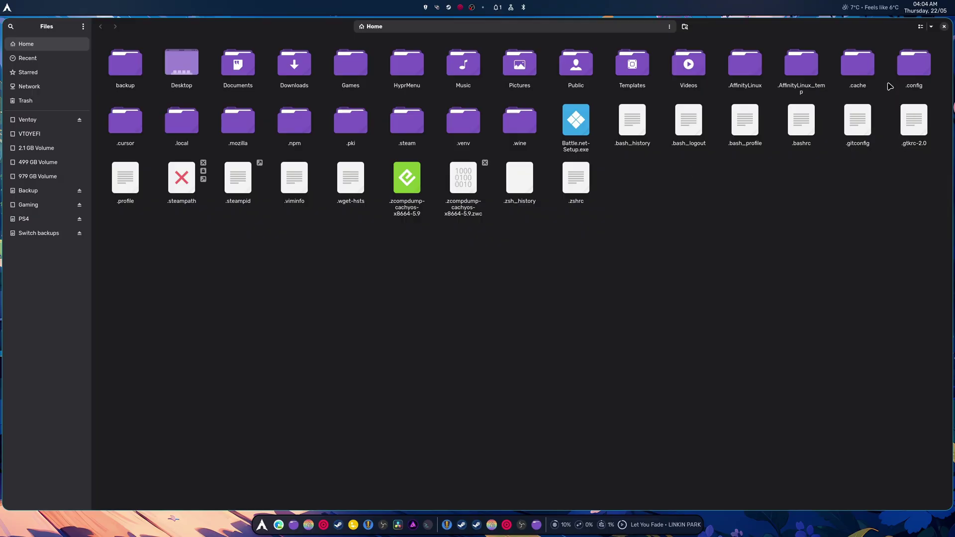
{"action": "double_click", "coordinate": [897, 70]}
{"action": "double_click", "coordinate": [148, 75]}
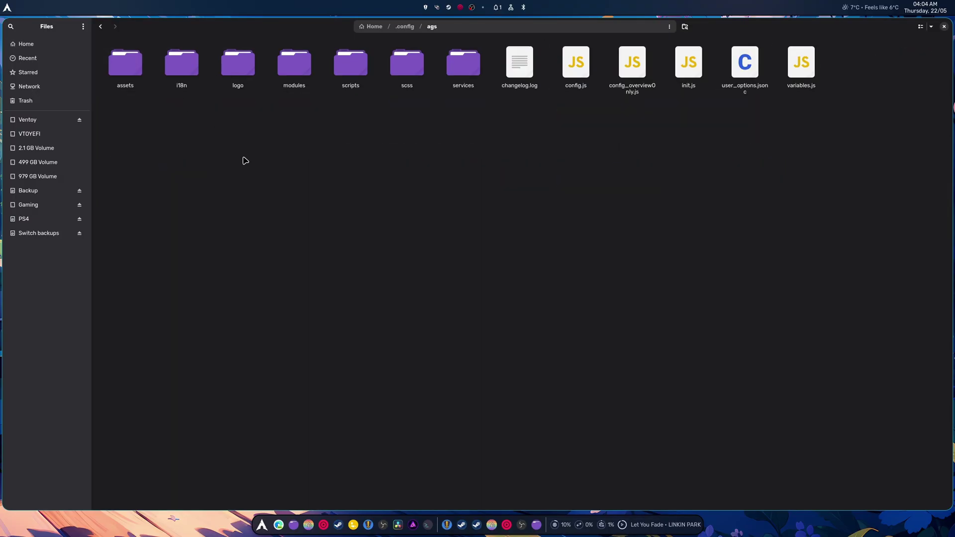
{"action": "right_click", "coordinate": [537, 85]}
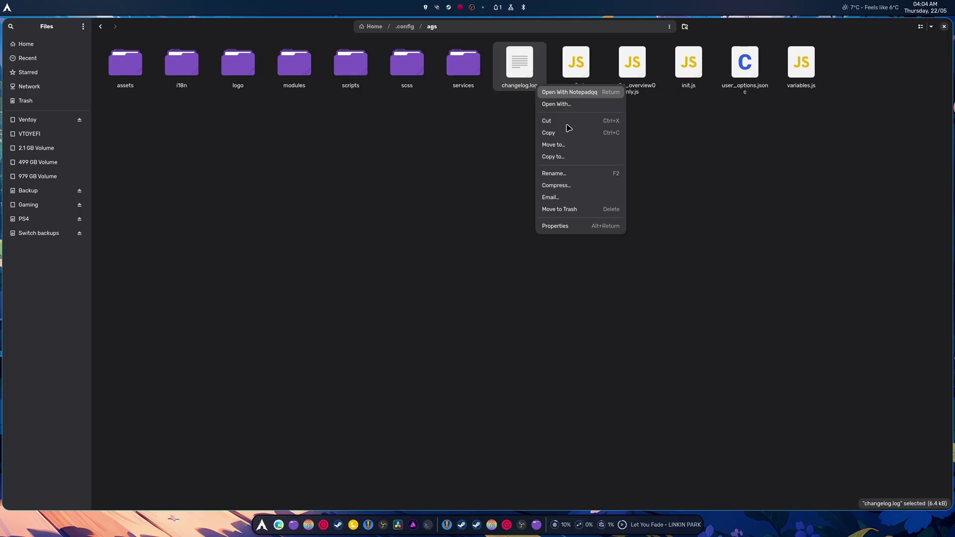
{"action": "left_click", "coordinate": [556, 104]}
Open changelog.log in gedit and close the Files window.
{"action": "double_click", "coordinate": [435, 249]}
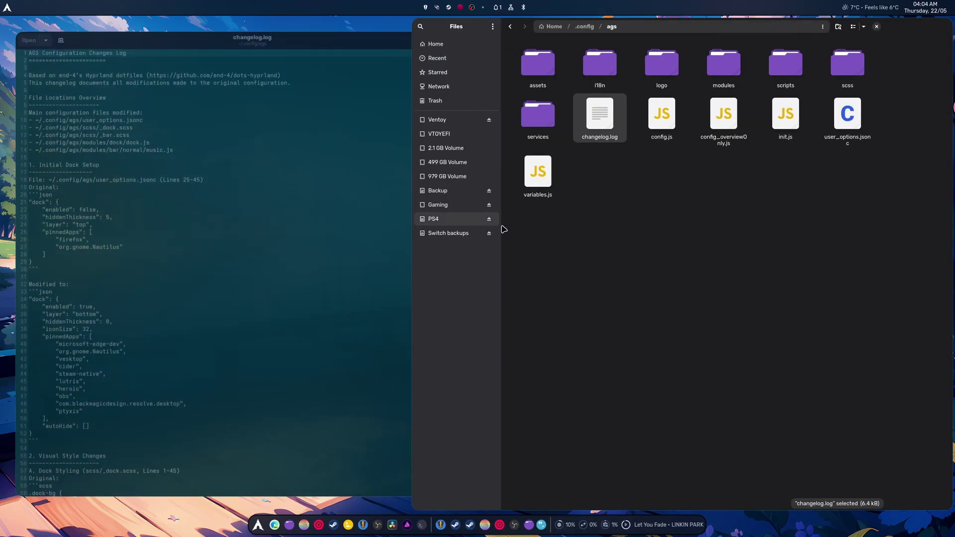
{"action": "left_click", "coordinate": [762, 249]}
{"action": "key", "text": "super+q"}
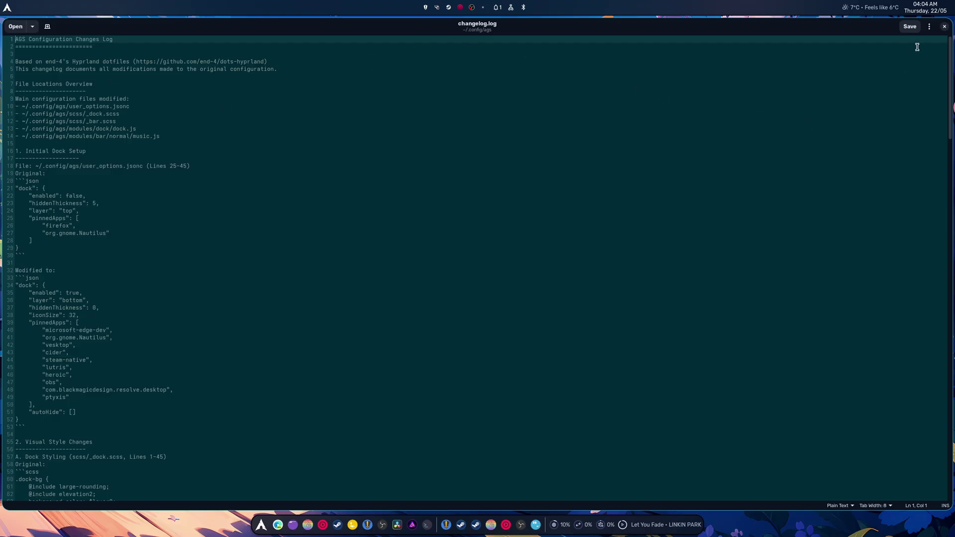
Zoom in on the changelog text and select lines 9–14, the modified files list.
{"action": "left_click", "coordinate": [929, 26]}
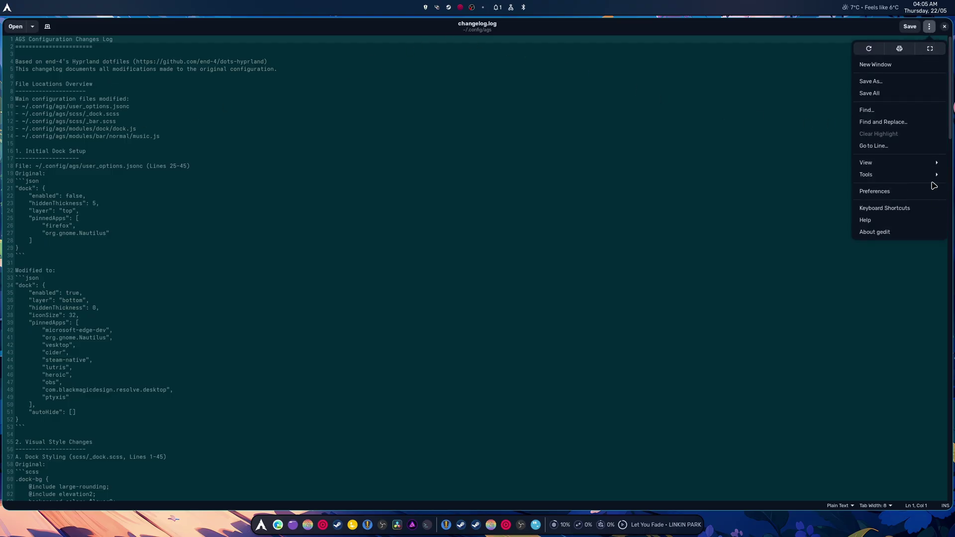
{"action": "left_click", "coordinate": [706, 273]}
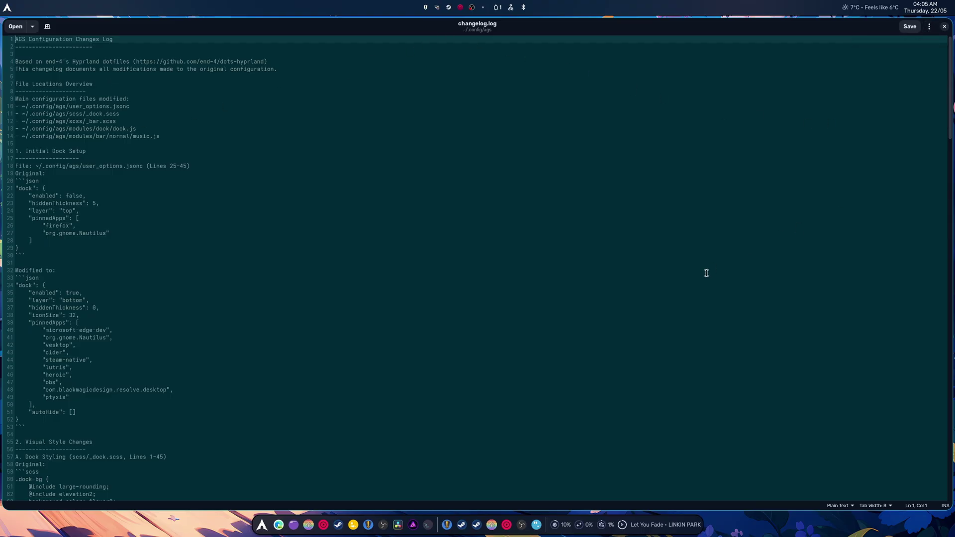
{"action": "scroll", "coordinate": [706, 273], "scroll_direction": "up", "scroll_amount": 8}
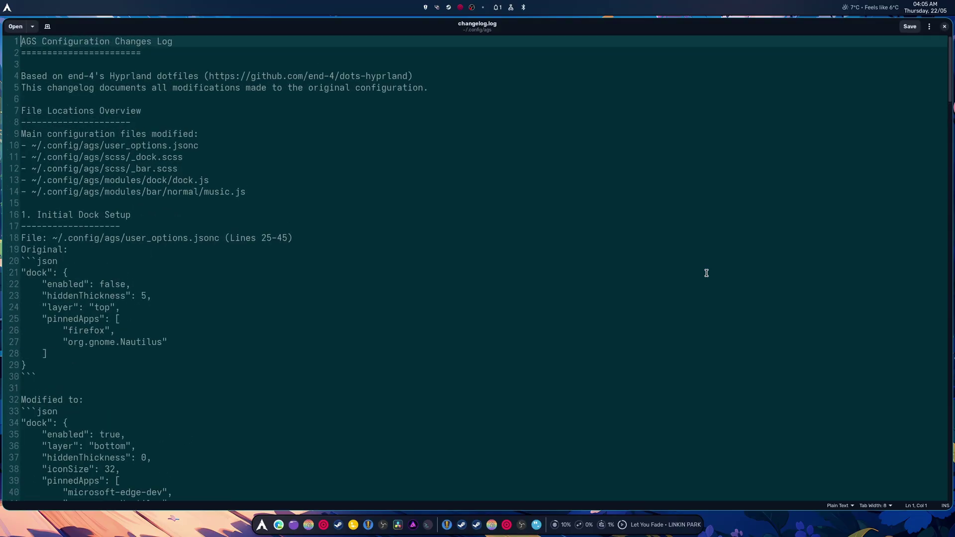
{"action": "scroll", "coordinate": [706, 273], "scroll_direction": "up", "scroll_amount": 4}
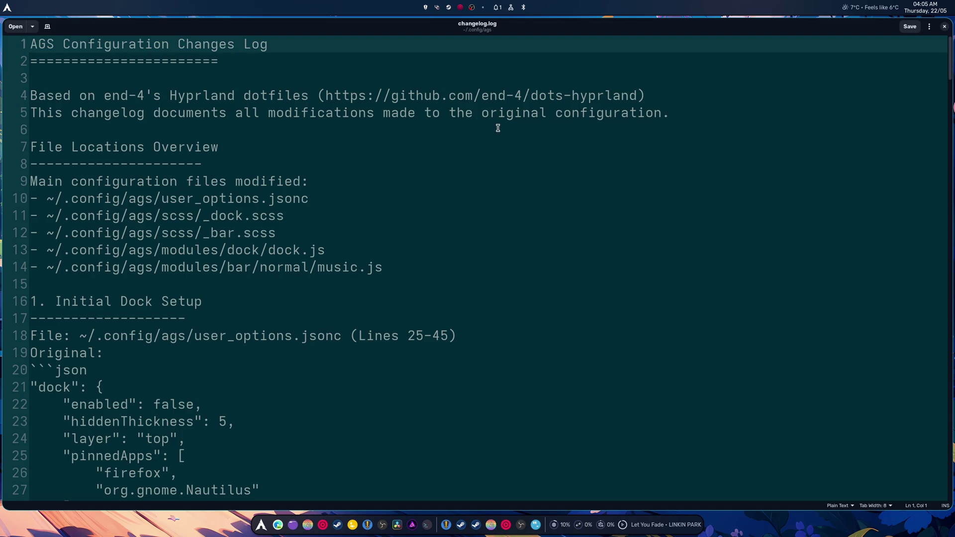
{"action": "scroll", "coordinate": [228, 244], "scroll_direction": "down", "scroll_amount": 4}
{"action": "scroll", "coordinate": [221, 236], "scroll_direction": "up", "scroll_amount": 4}
{"action": "left_click_drag", "start_coordinate": [394, 269], "coordinate": [3, 179]}
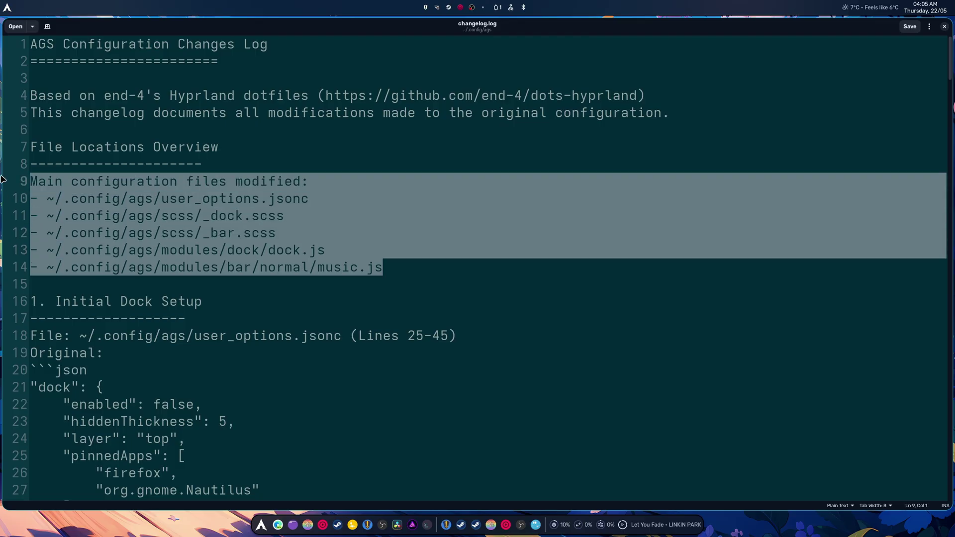
Clear the selection and scroll down through the dock setup to the Dock Styling section.
{"action": "left_click", "coordinate": [242, 254]}
{"action": "scroll", "coordinate": [240, 298], "scroll_direction": "down", "scroll_amount": 4}
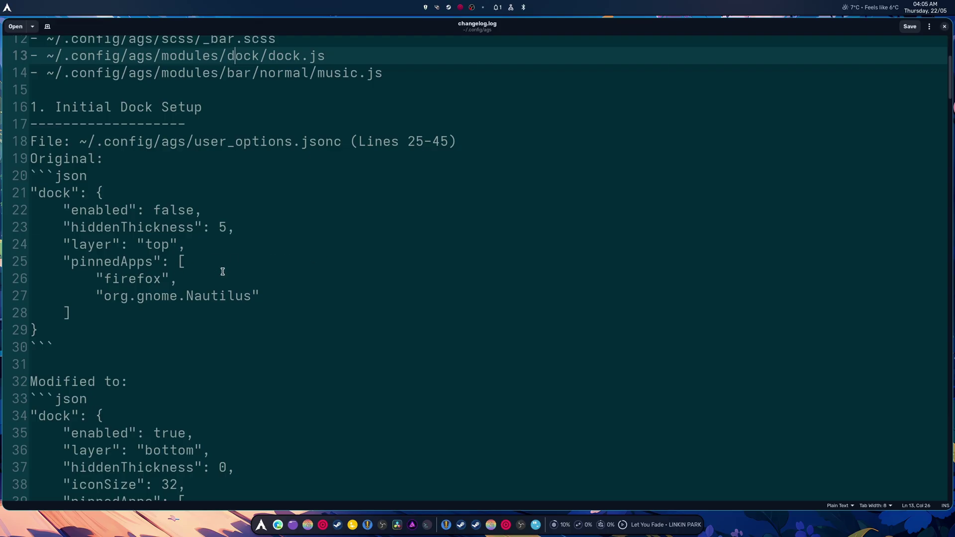
{"action": "scroll", "coordinate": [353, 376], "scroll_direction": "down", "scroll_amount": 5}
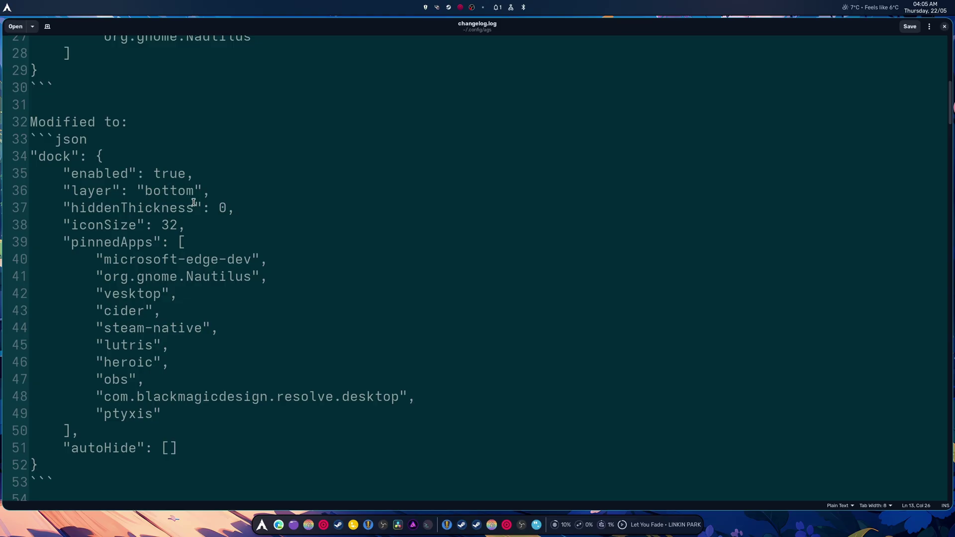
{"action": "scroll", "coordinate": [193, 203], "scroll_direction": "down", "scroll_amount": 4}
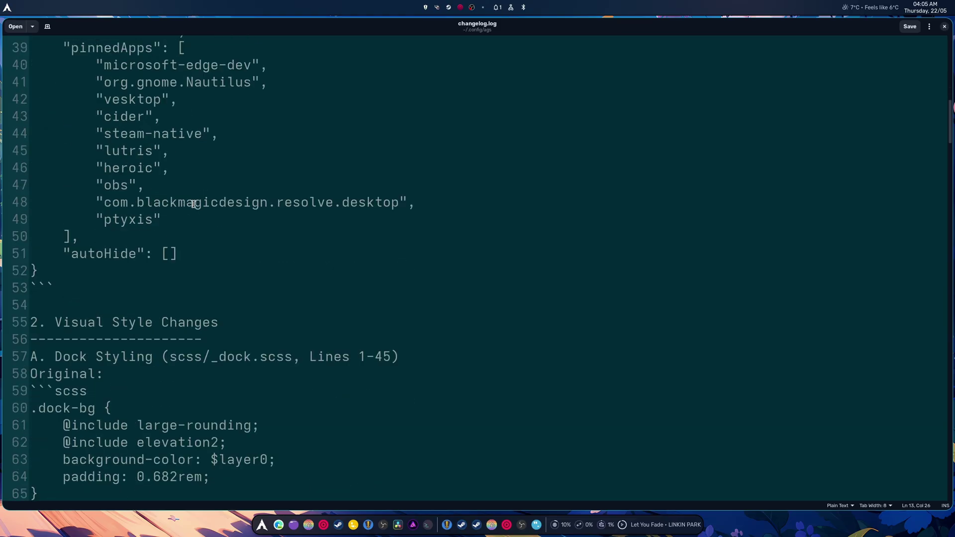
{"action": "scroll", "coordinate": [194, 204], "scroll_direction": "down", "scroll_amount": 1}
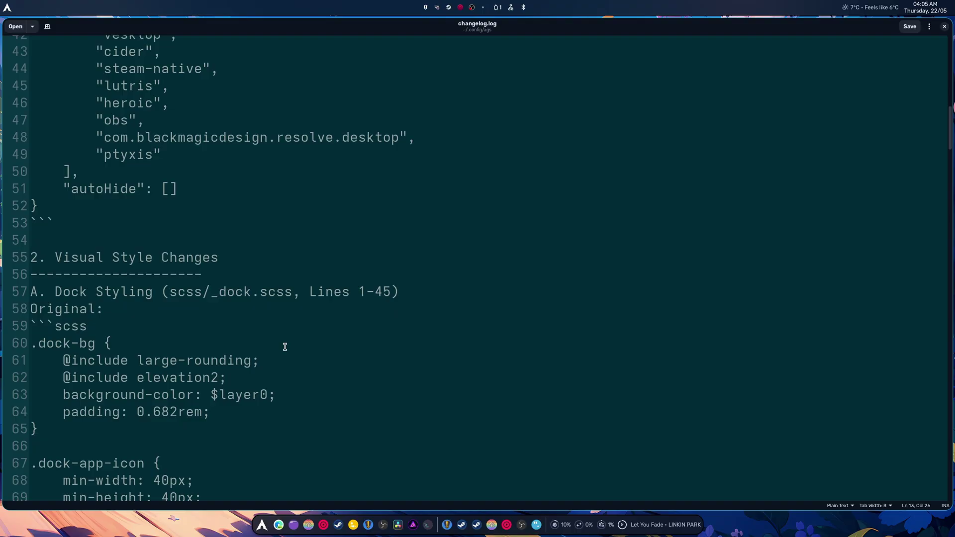
{"action": "scroll", "coordinate": [284, 347], "scroll_direction": "down", "scroll_amount": 1}
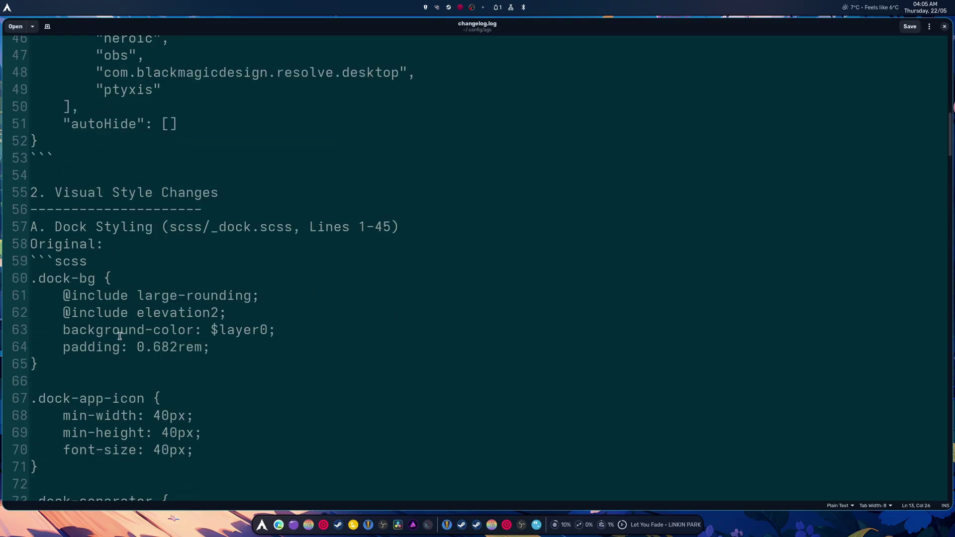
{"action": "scroll", "coordinate": [235, 356], "scroll_direction": "down", "scroll_amount": 3}
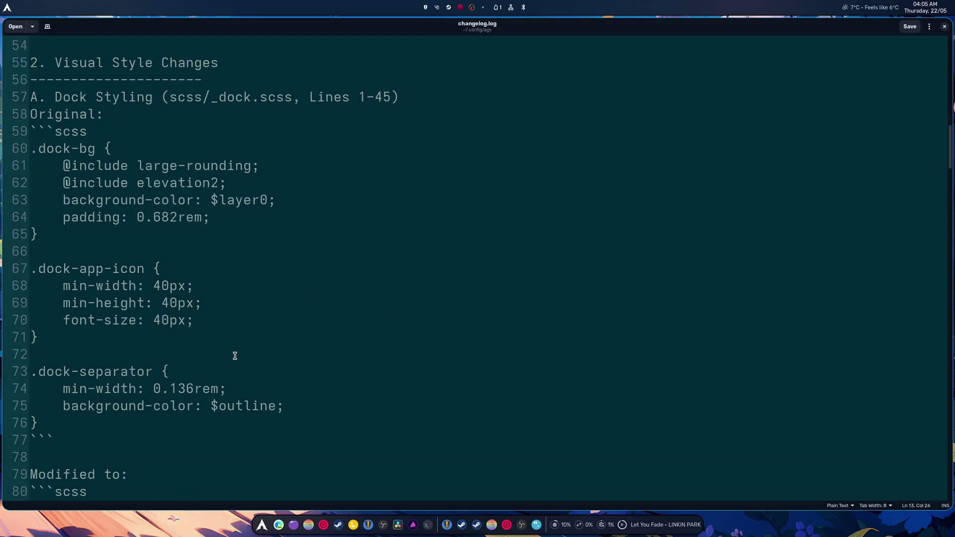
{"action": "scroll", "coordinate": [235, 355], "scroll_direction": "down", "scroll_amount": 3}
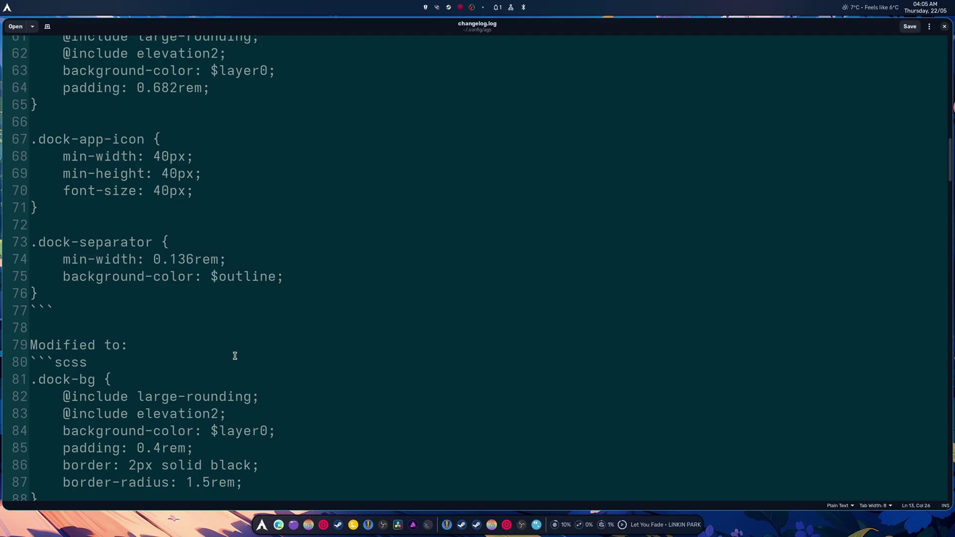
Return to lines 32–53 and place the caret inside the autoHide brackets on line 51.
{"action": "scroll", "coordinate": [234, 356], "scroll_direction": "up", "scroll_amount": 18}
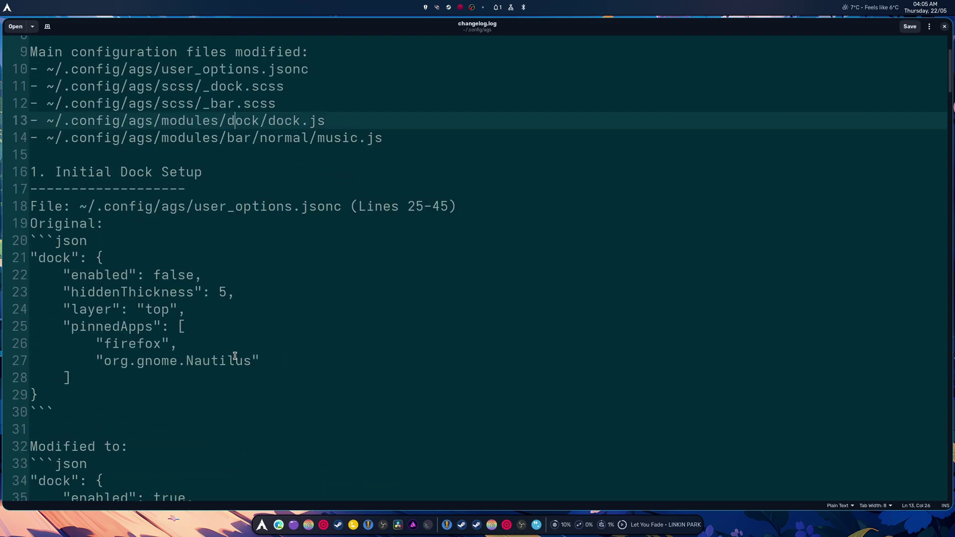
{"action": "scroll", "coordinate": [230, 355], "scroll_direction": "down", "scroll_amount": 1}
{"action": "scroll", "coordinate": [234, 328], "scroll_direction": "down", "scroll_amount": 7}
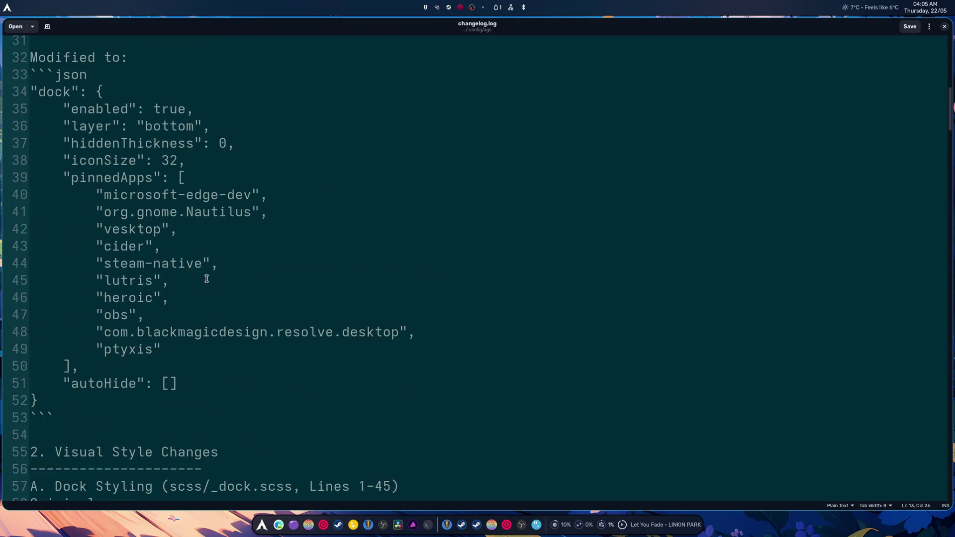
{"action": "scroll", "coordinate": [214, 242], "scroll_direction": "up", "scroll_amount": 1}
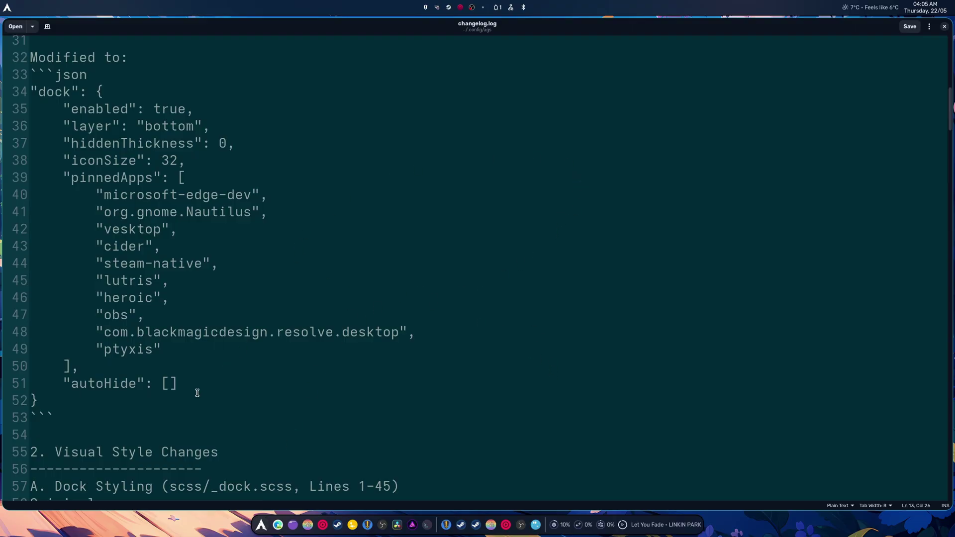
{"action": "left_click", "coordinate": [172, 387]}
Scroll past the separator and top bar border sections to Launcher Icon Resizing (40 to 32).
{"action": "scroll", "coordinate": [256, 393], "scroll_direction": "down", "scroll_amount": 6}
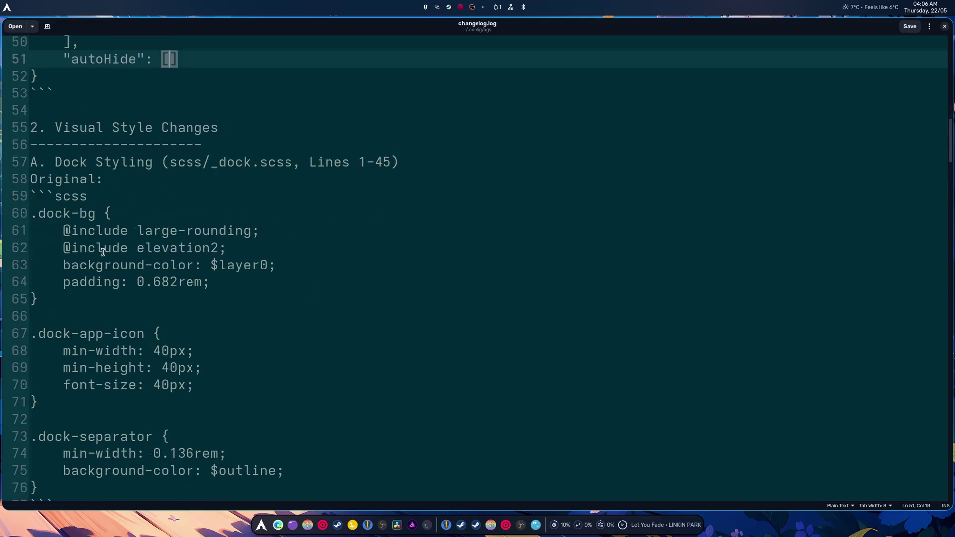
{"action": "scroll", "coordinate": [104, 253], "scroll_direction": "down", "scroll_amount": 1}
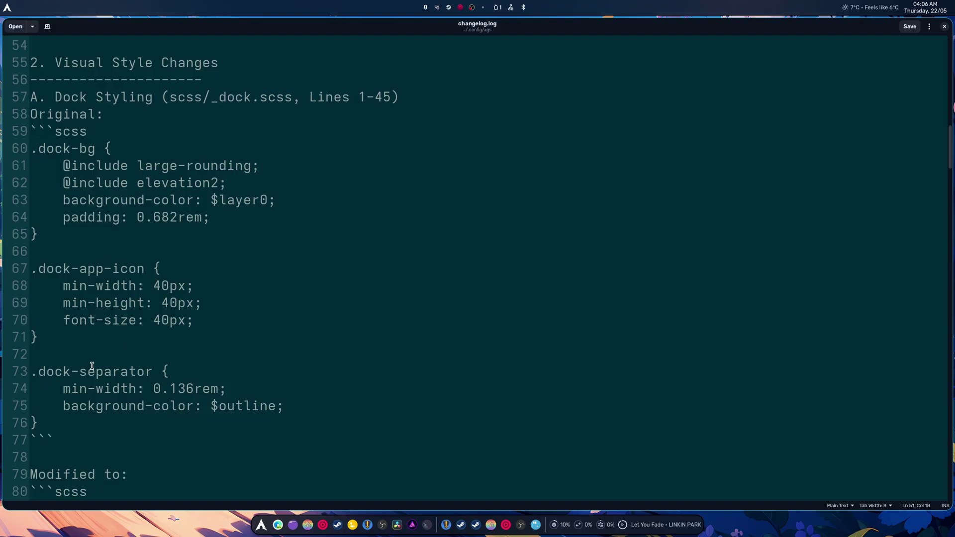
{"action": "scroll", "coordinate": [367, 328], "scroll_direction": "up", "scroll_amount": 1}
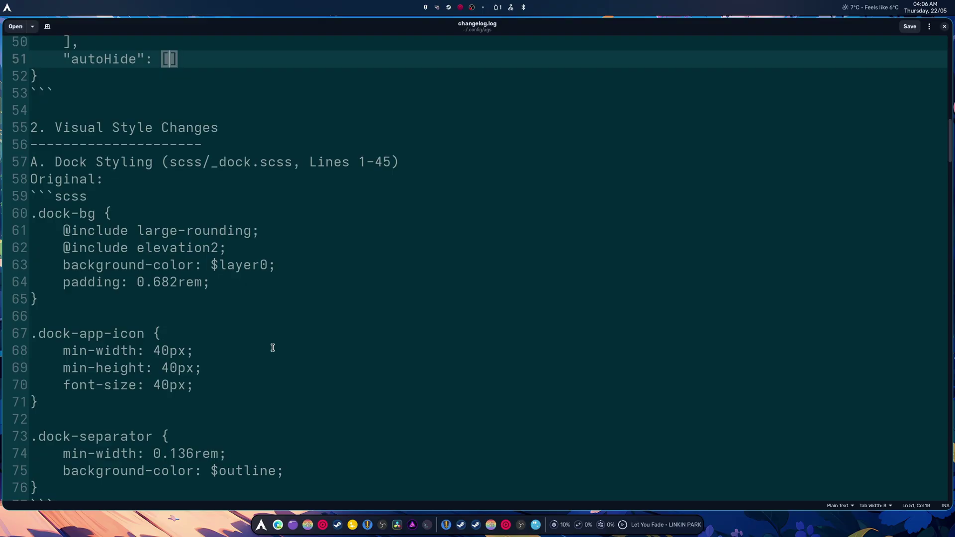
{"action": "scroll", "coordinate": [272, 348], "scroll_direction": "down", "scroll_amount": 8}
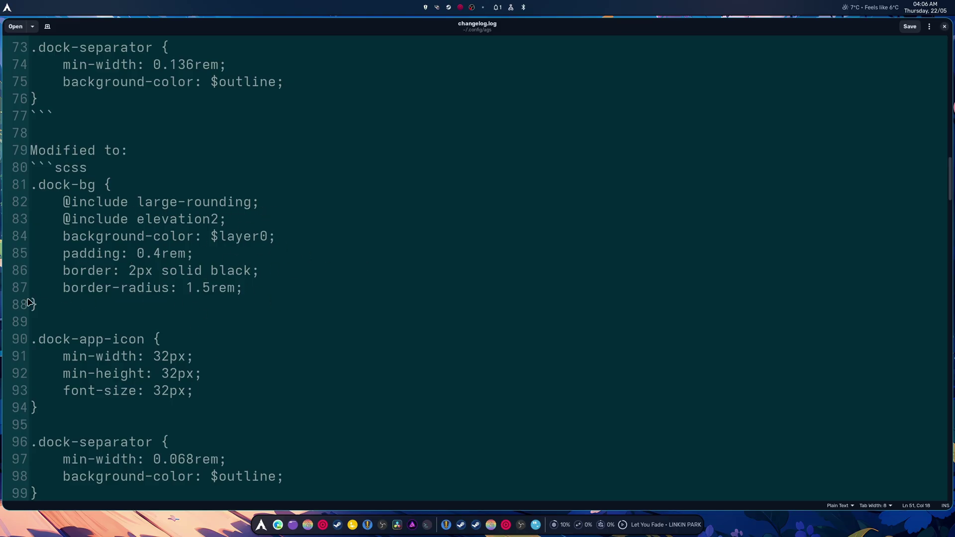
{"action": "scroll", "coordinate": [348, 417], "scroll_direction": "down", "scroll_amount": 3}
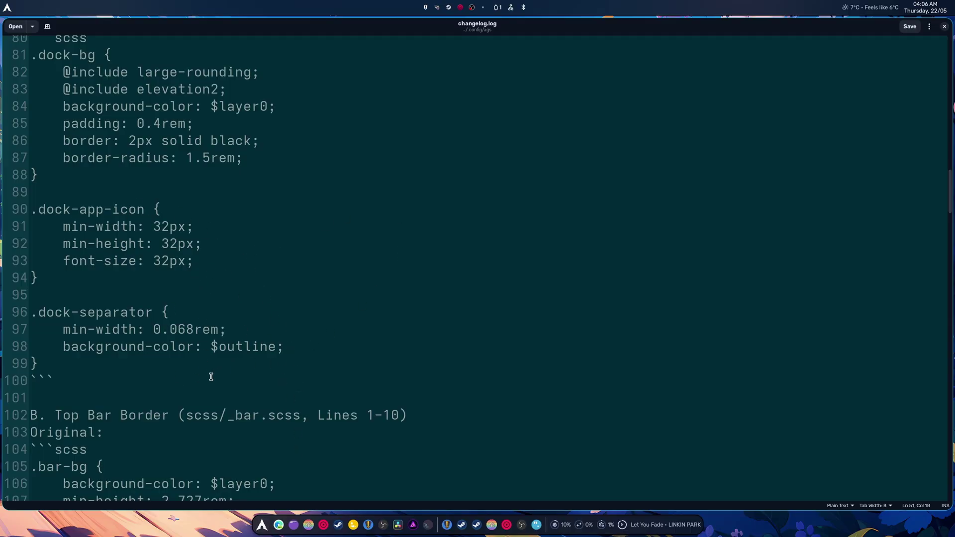
{"action": "scroll", "coordinate": [174, 377], "scroll_direction": "down", "scroll_amount": 2}
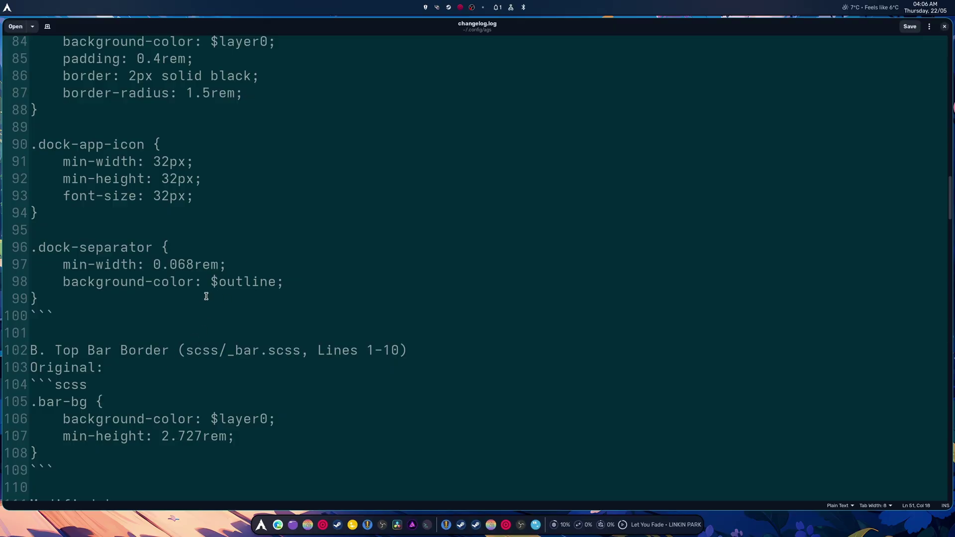
{"action": "scroll", "coordinate": [206, 298], "scroll_direction": "down", "scroll_amount": 3}
{"action": "scroll", "coordinate": [326, 377], "scroll_direction": "down", "scroll_amount": 6}
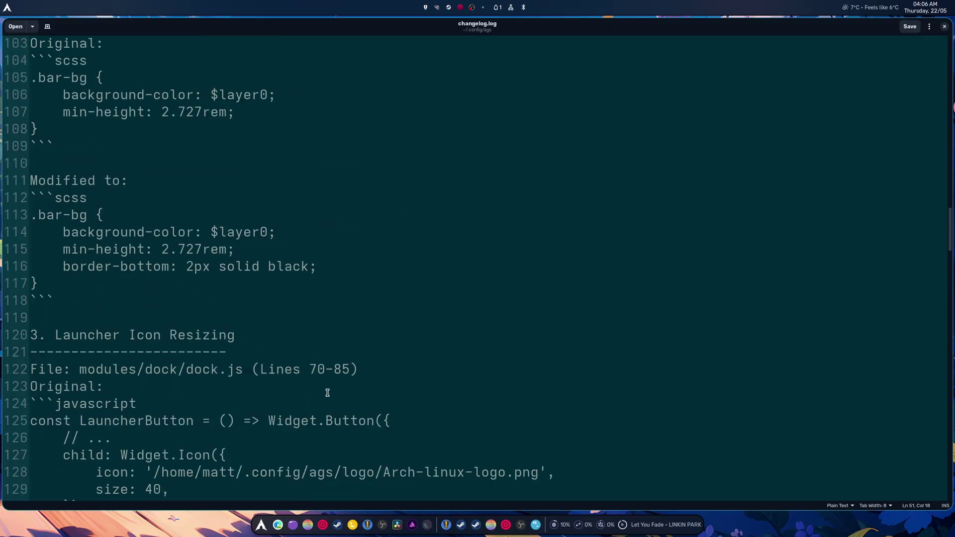
{"action": "scroll", "coordinate": [327, 390], "scroll_direction": "down", "scroll_amount": 2}
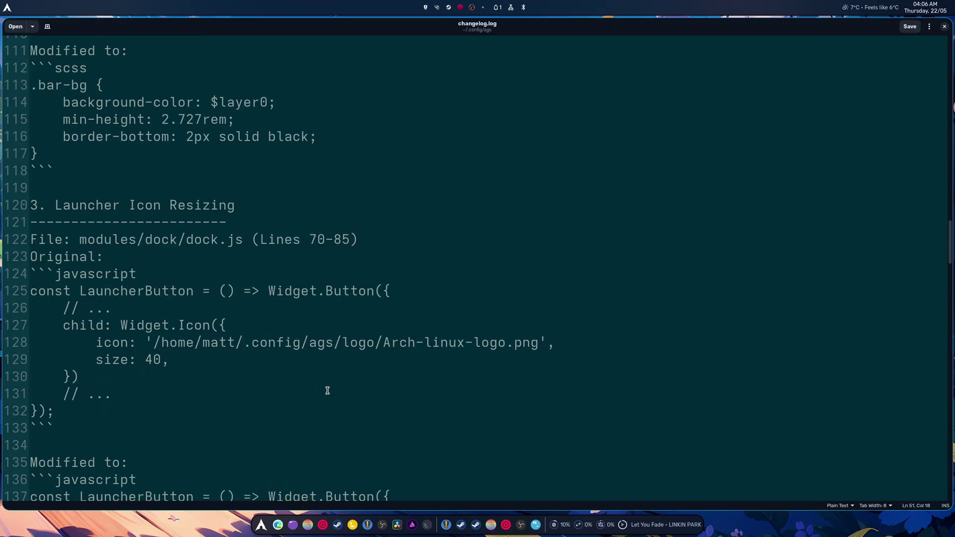
{"action": "scroll", "coordinate": [327, 390], "scroll_direction": "down", "scroll_amount": 2}
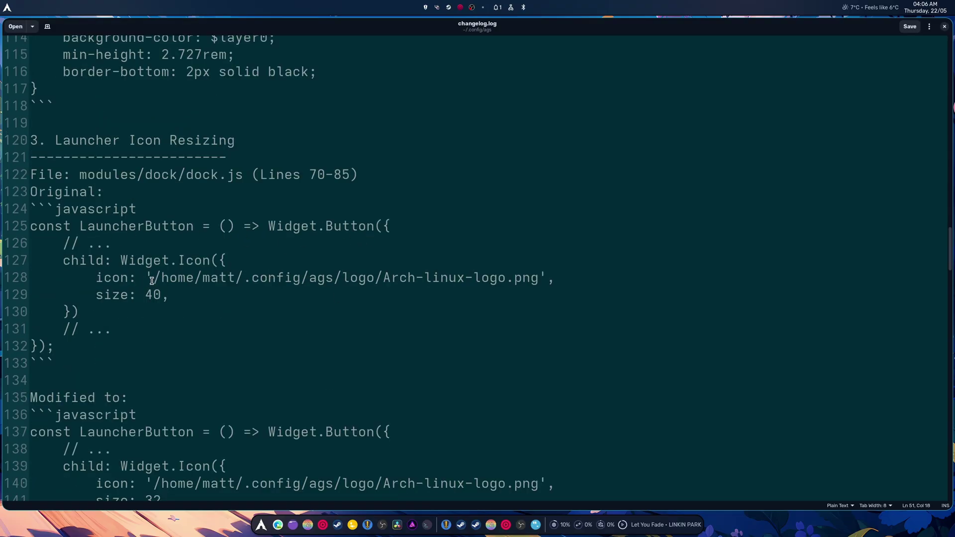
Highlight the launcher icon path on line 128, then scroll into the following sections.
{"action": "left_click_drag", "start_coordinate": [147, 278], "coordinate": [595, 278]}
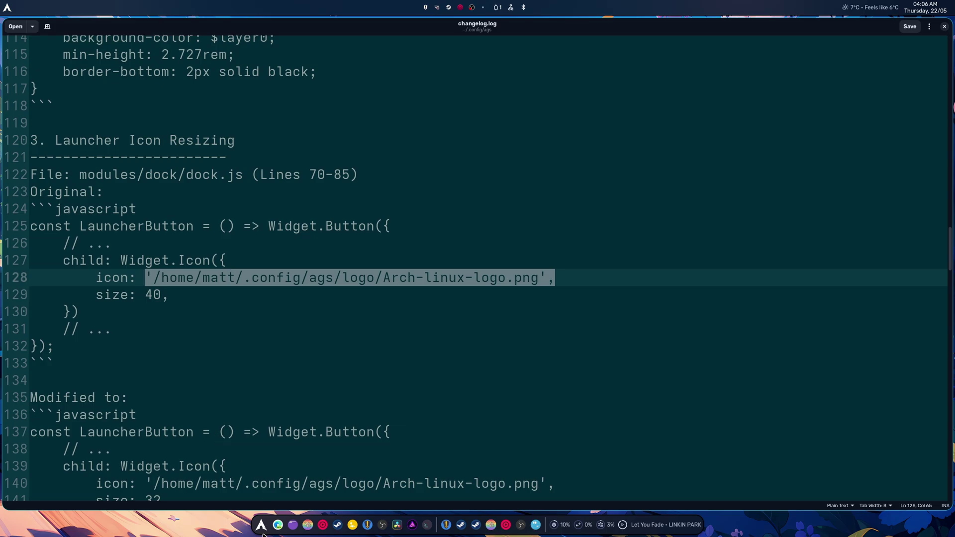
{"action": "left_click", "coordinate": [275, 359]}
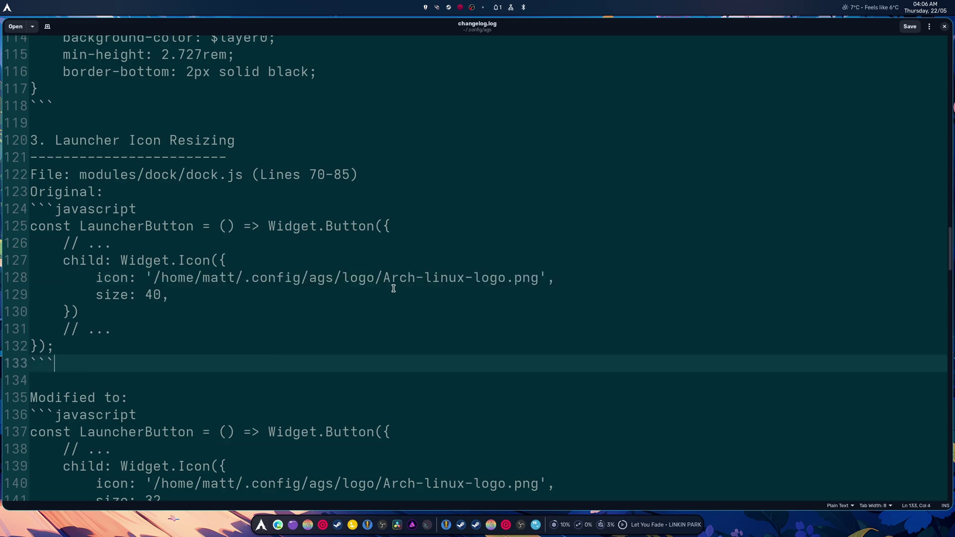
{"action": "scroll", "coordinate": [189, 411], "scroll_direction": "down", "scroll_amount": 4}
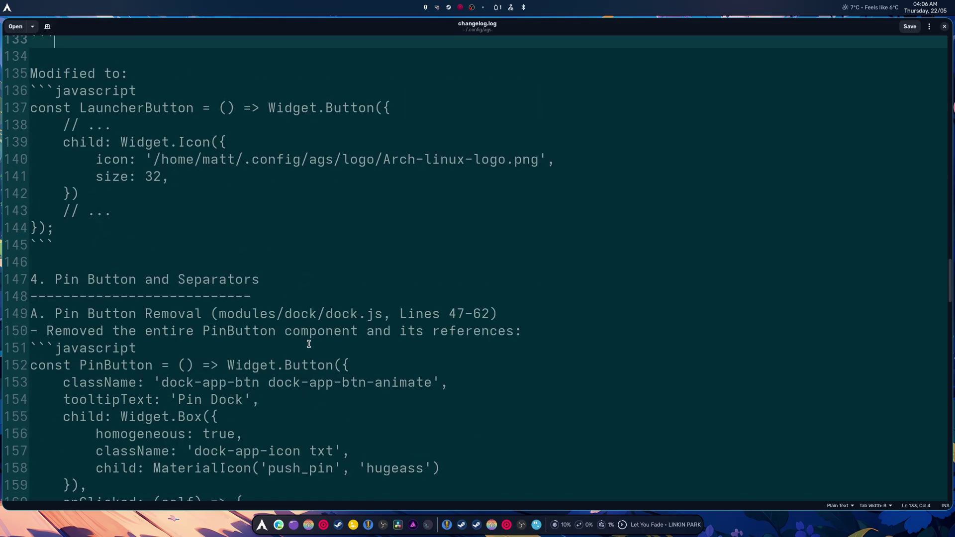
{"action": "scroll", "coordinate": [299, 312], "scroll_direction": "down", "scroll_amount": 2}
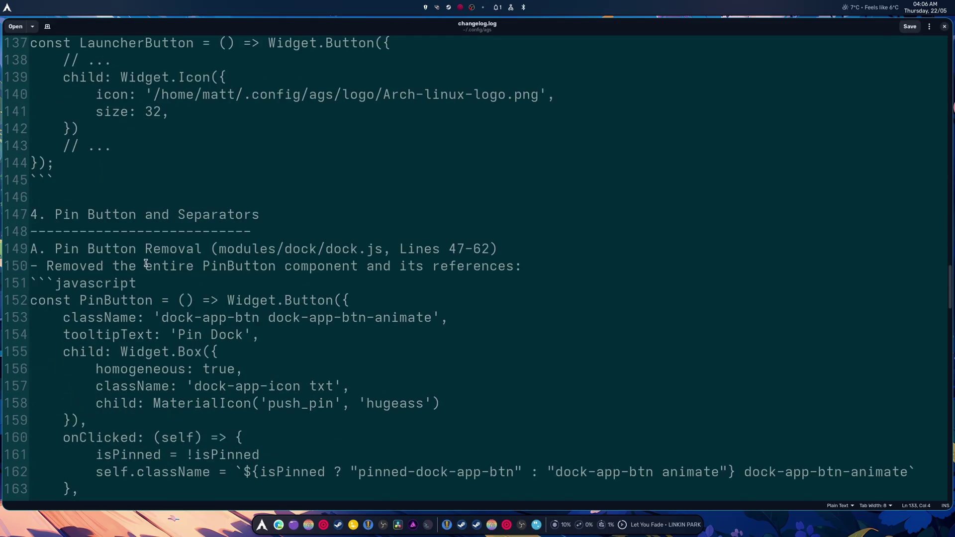
{"action": "scroll", "coordinate": [469, 273], "scroll_direction": "down", "scroll_amount": 2}
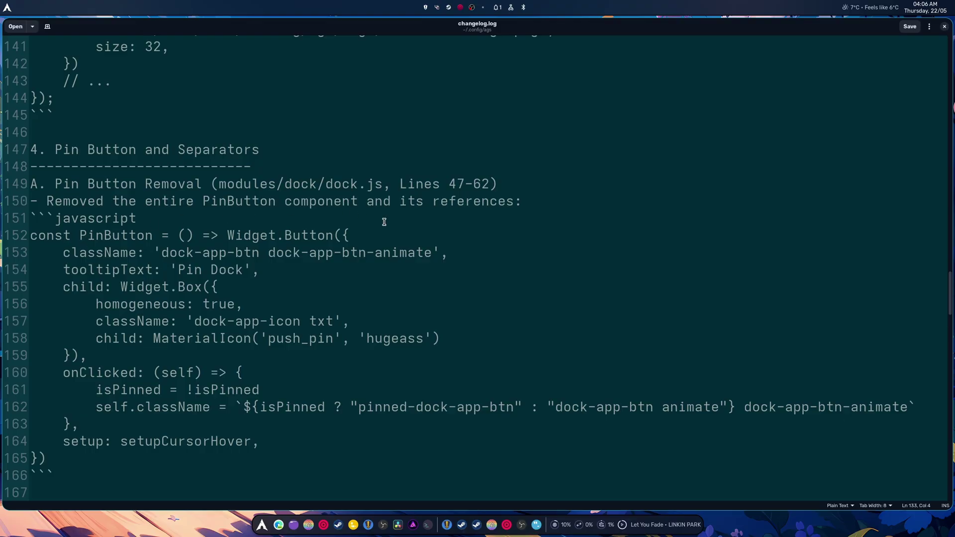
{"action": "scroll", "coordinate": [374, 281], "scroll_direction": "down", "scroll_amount": 5}
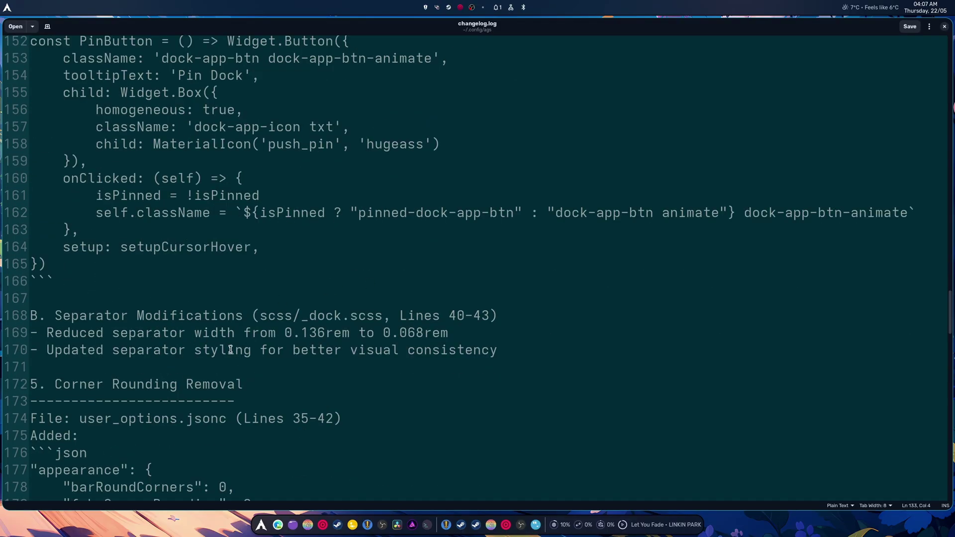
{"action": "scroll", "coordinate": [166, 367], "scroll_direction": "down", "scroll_amount": 4}
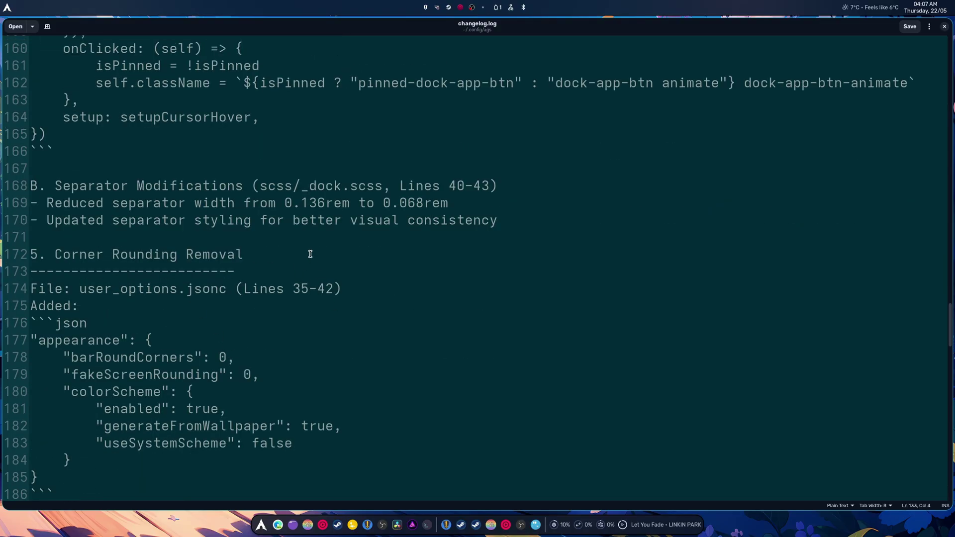
{"action": "scroll", "coordinate": [311, 282], "scroll_direction": "down", "scroll_amount": 4}
Continue through sections 4–8 down to File Locations Reference.
{"action": "scroll", "coordinate": [312, 283], "scroll_direction": "up", "scroll_amount": 2}
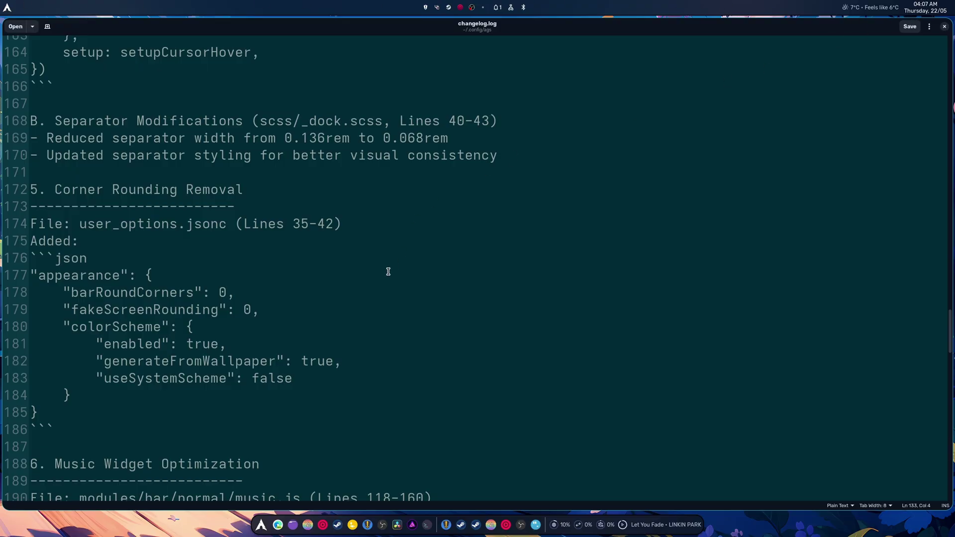
{"action": "scroll", "coordinate": [389, 272], "scroll_direction": "down", "scroll_amount": 9}
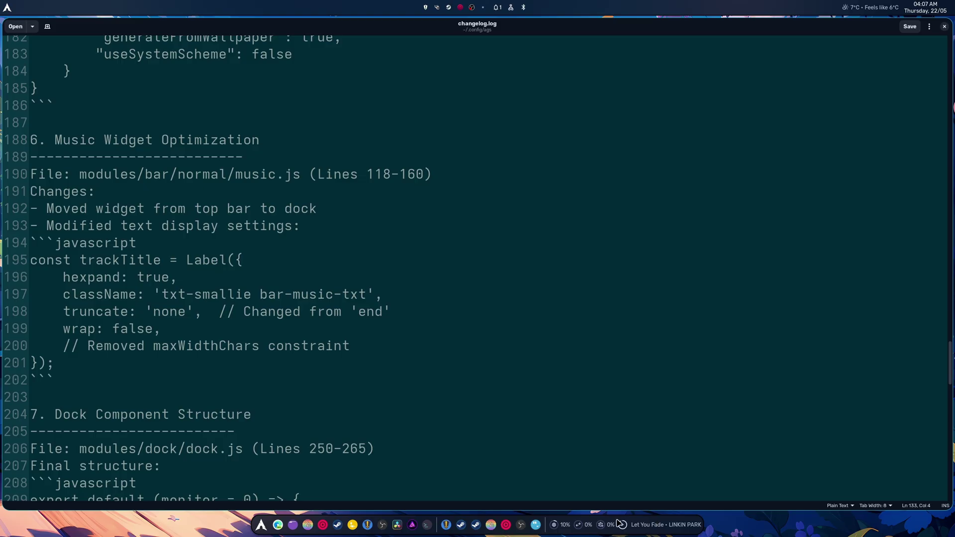
{"action": "scroll", "coordinate": [368, 323], "scroll_direction": "down", "scroll_amount": 3}
{"action": "scroll", "coordinate": [373, 338], "scroll_direction": "down", "scroll_amount": 2}
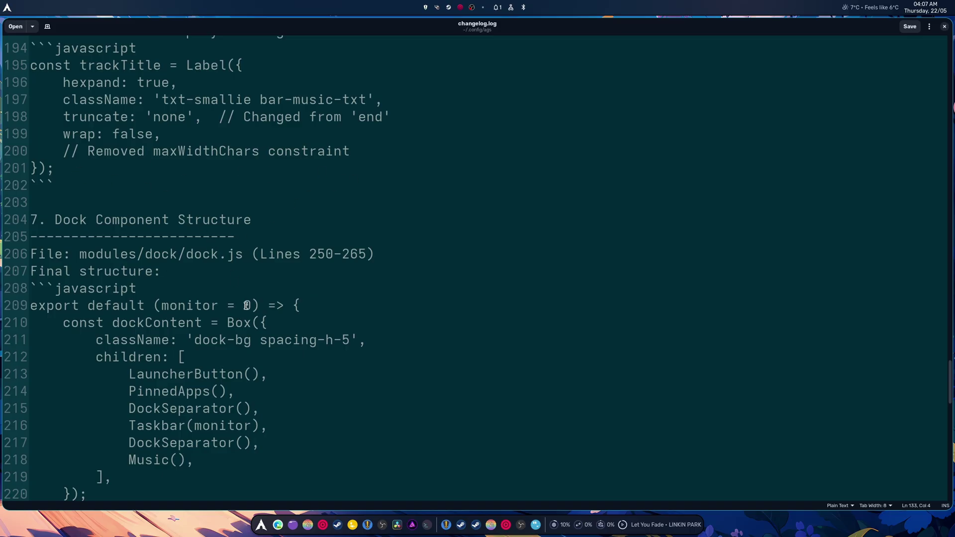
{"action": "scroll", "coordinate": [247, 307], "scroll_direction": "down", "scroll_amount": 2}
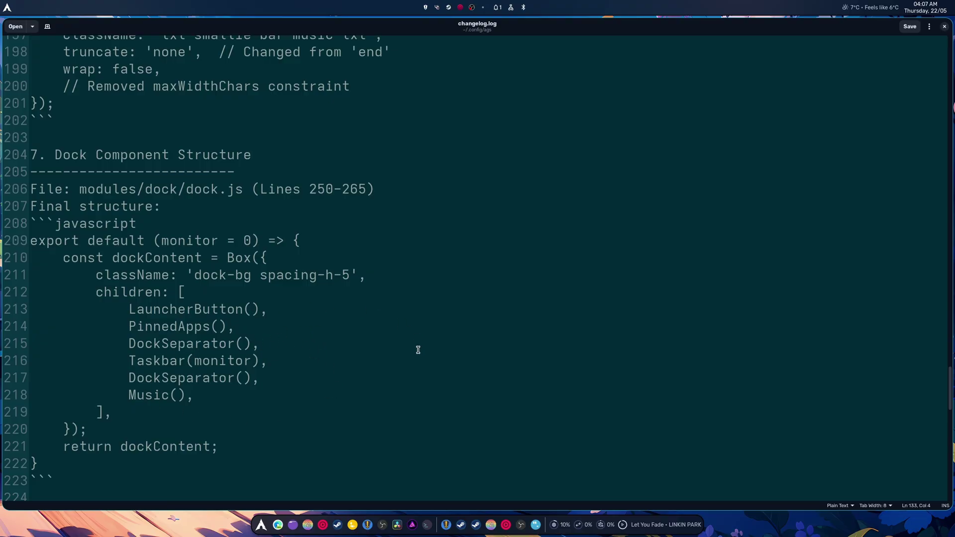
{"action": "scroll", "coordinate": [197, 371], "scroll_direction": "down", "scroll_amount": 5}
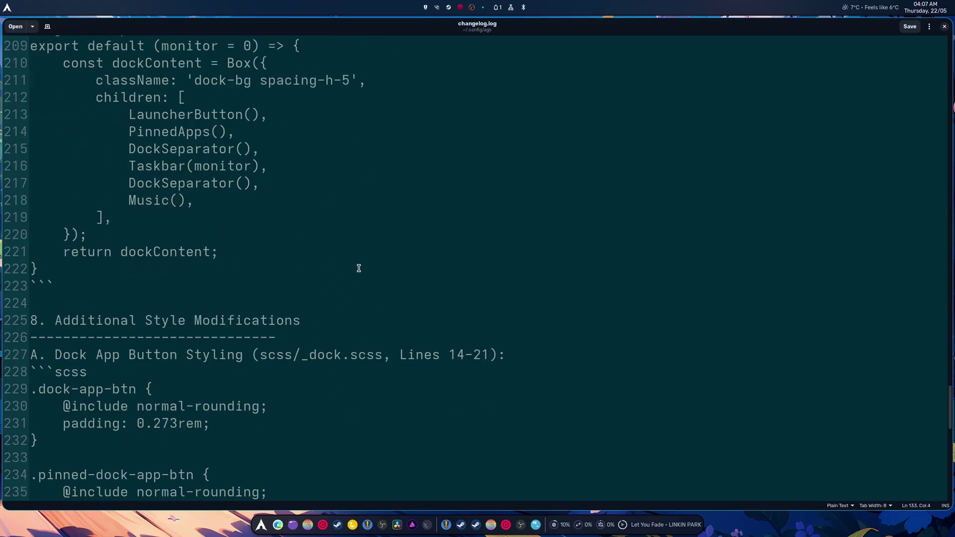
{"action": "scroll", "coordinate": [359, 268], "scroll_direction": "down", "scroll_amount": 5}
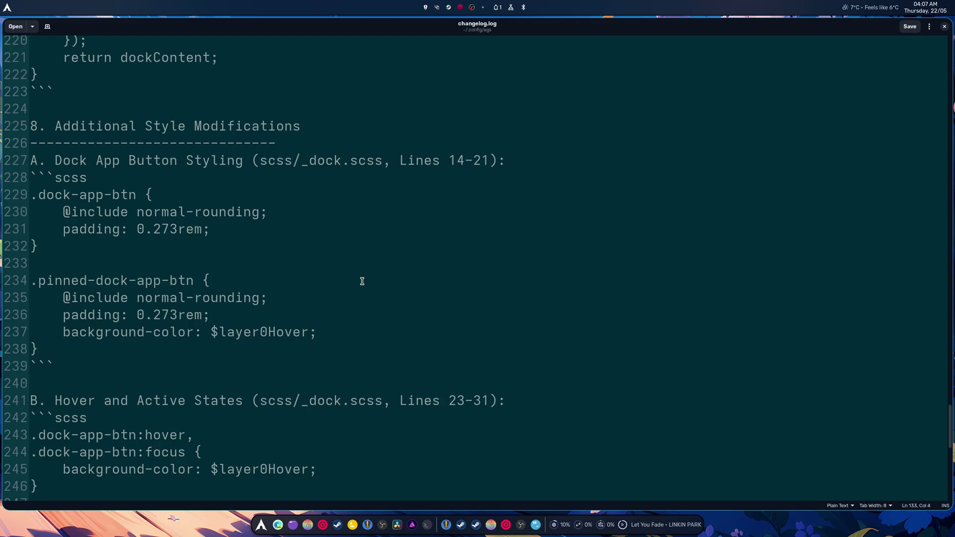
{"action": "scroll", "coordinate": [361, 283], "scroll_direction": "down", "scroll_amount": 9}
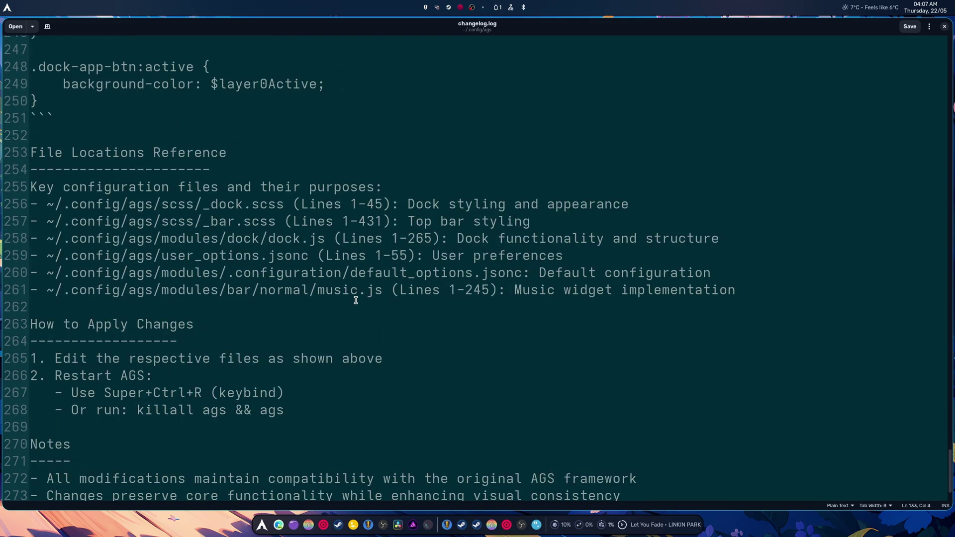
Scroll to the end of the changelog and its reminder to back up configuration files.
{"action": "scroll", "coordinate": [356, 300], "scroll_direction": "down", "scroll_amount": 1}
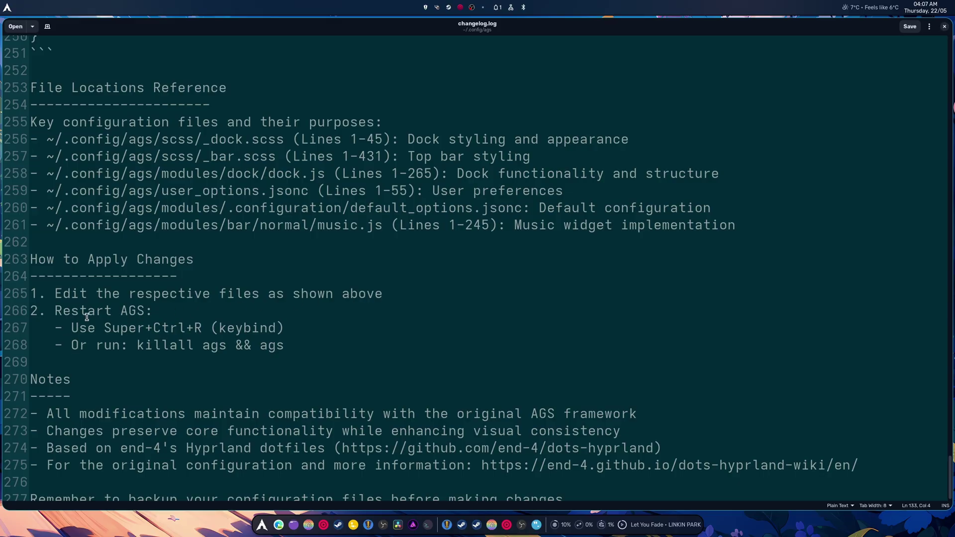
{"action": "scroll", "coordinate": [306, 301], "scroll_direction": "down", "scroll_amount": 1}
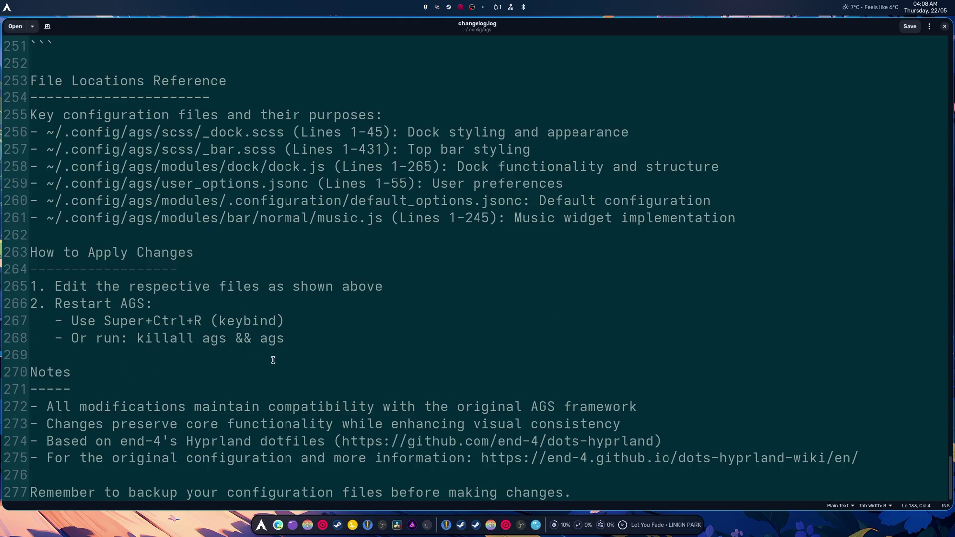
Scroll back up the changelog and select part of the user_options.jsonc path on line 18.
{"action": "scroll", "coordinate": [314, 345], "scroll_direction": "up", "scroll_amount": 15}
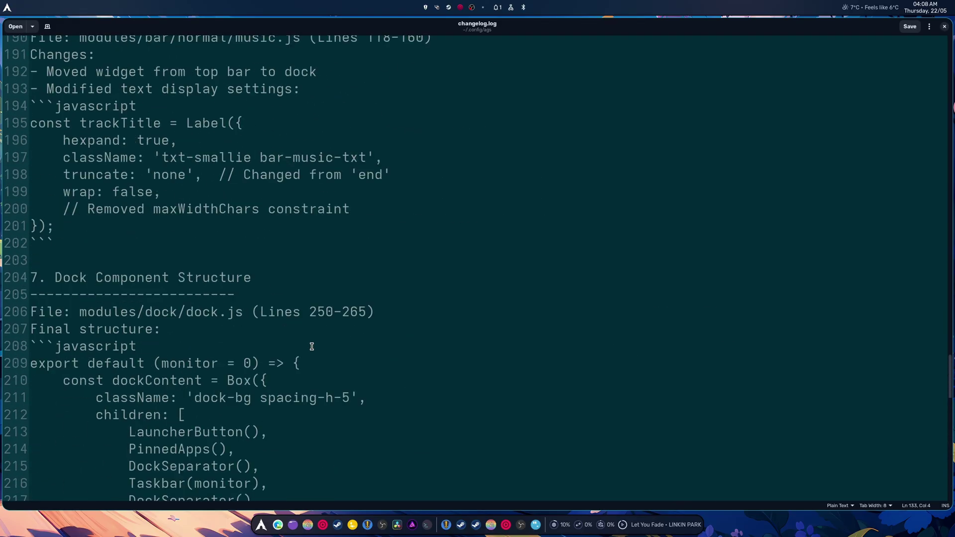
{"action": "scroll", "coordinate": [311, 347], "scroll_direction": "up", "scroll_amount": 16}
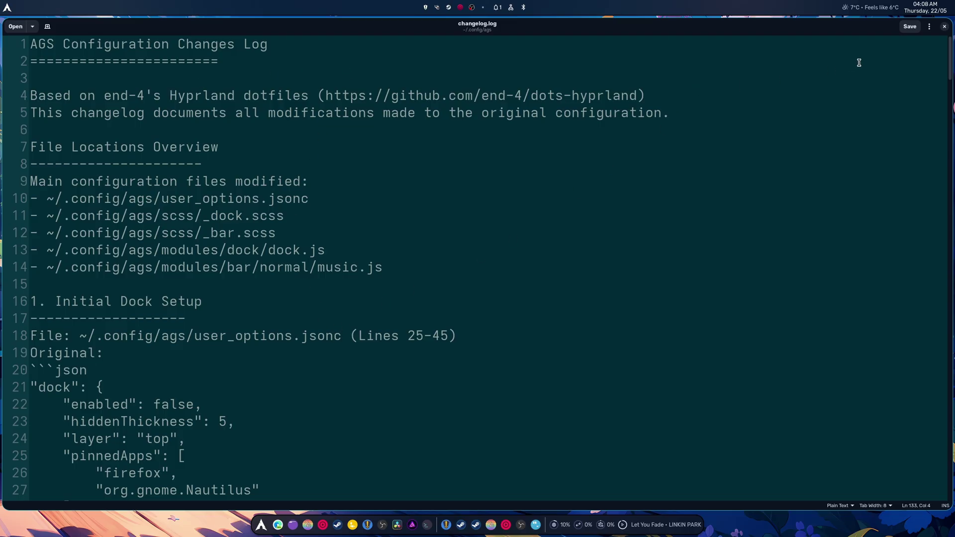
{"action": "left_click", "coordinate": [929, 27]}
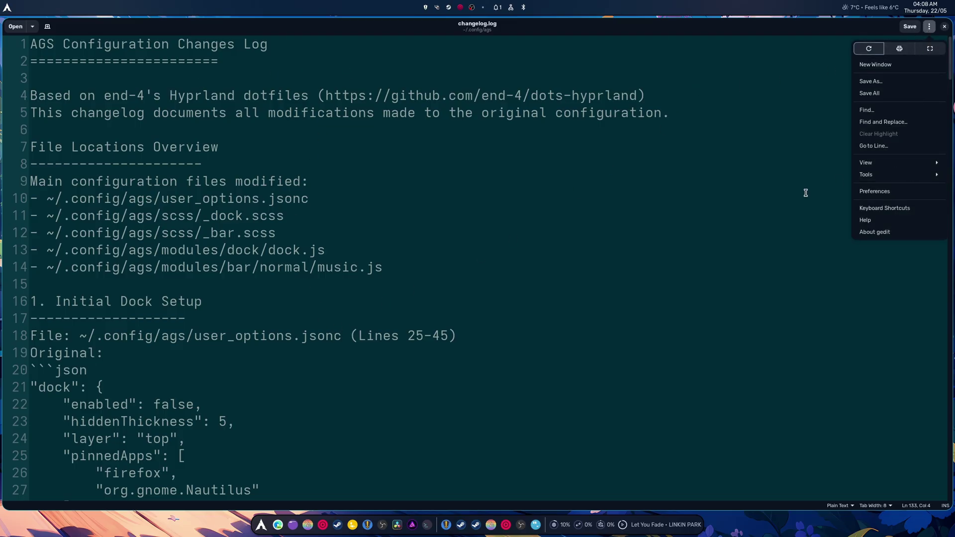
{"action": "left_click", "coordinate": [729, 245]}
{"action": "scroll", "coordinate": [728, 245], "scroll_direction": "down", "scroll_amount": 5}
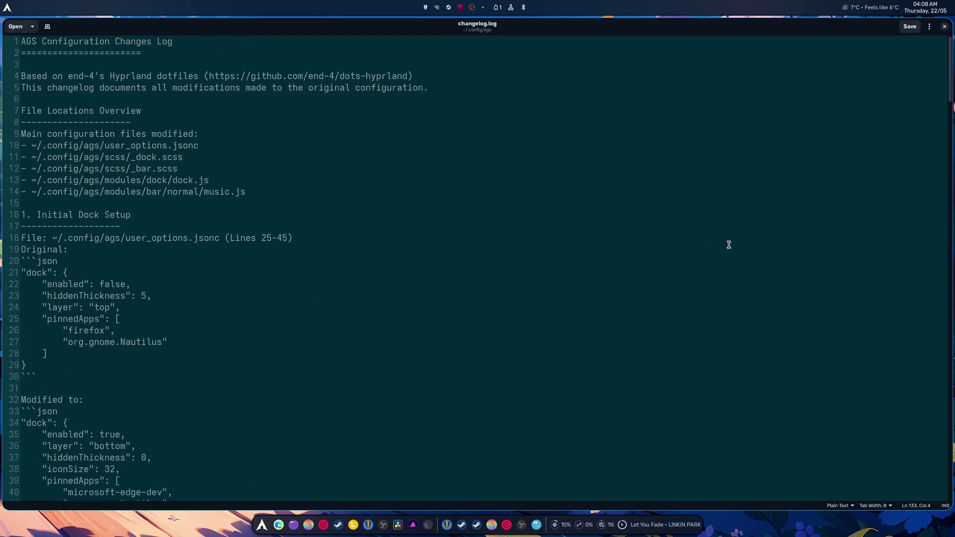
{"action": "scroll", "coordinate": [644, 272], "scroll_direction": "down", "scroll_amount": 7}
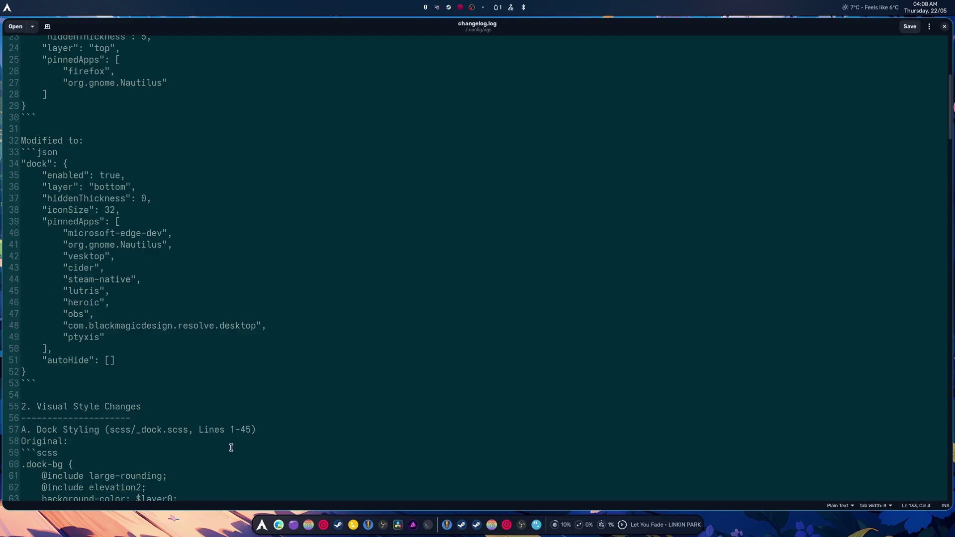
{"action": "scroll", "coordinate": [230, 445], "scroll_direction": "up", "scroll_amount": 7}
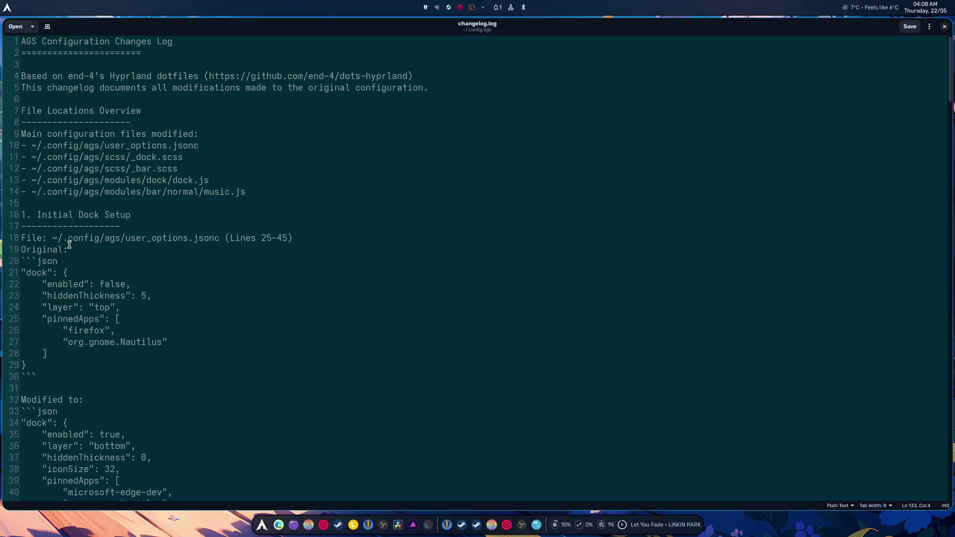
{"action": "left_click_drag", "start_coordinate": [58, 239], "coordinate": [221, 241]}
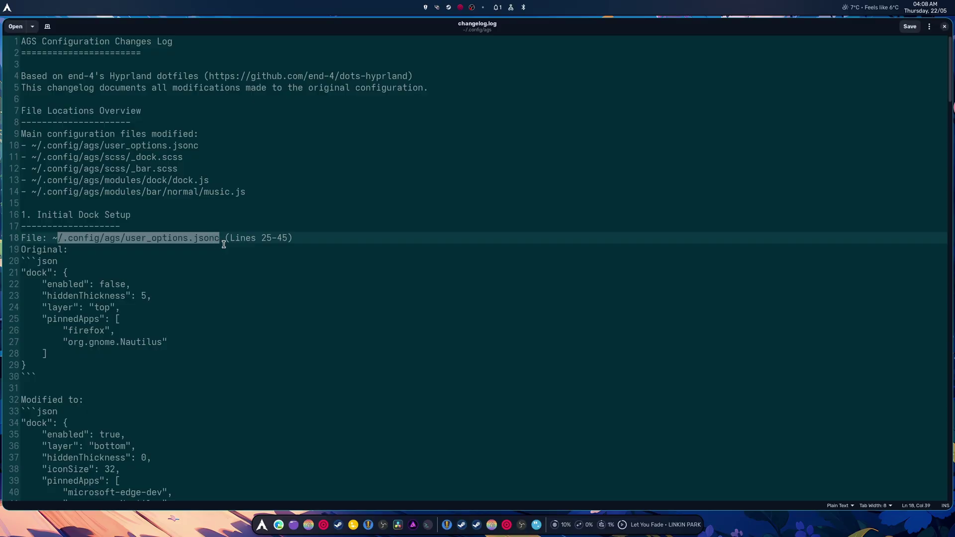
Select the modified dock settings on lines 35–49, then close gedit.
{"action": "scroll", "coordinate": [184, 373], "scroll_direction": "down", "scroll_amount": 10}
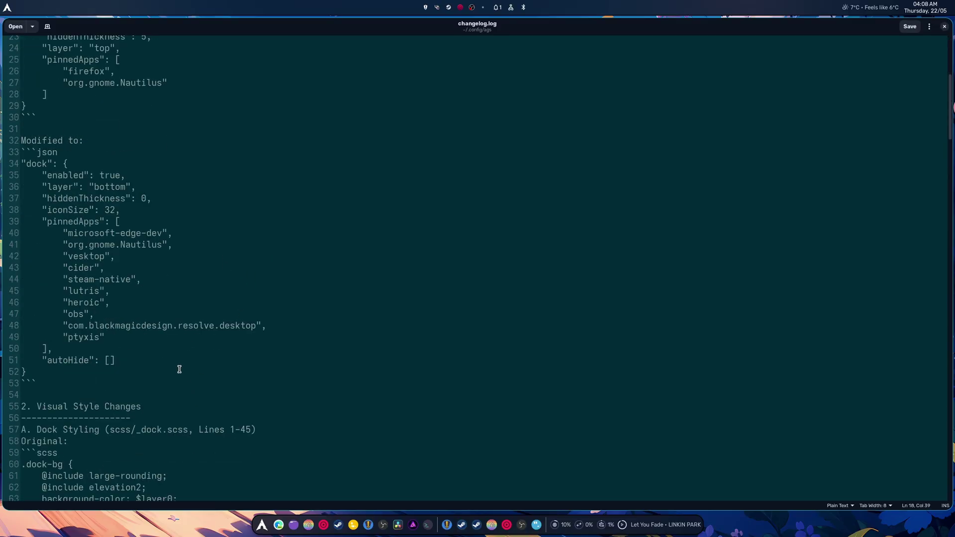
{"action": "scroll", "coordinate": [134, 334], "scroll_direction": "up", "scroll_amount": 3}
{"action": "left_click_drag", "start_coordinate": [130, 340], "coordinate": [17, 190]}
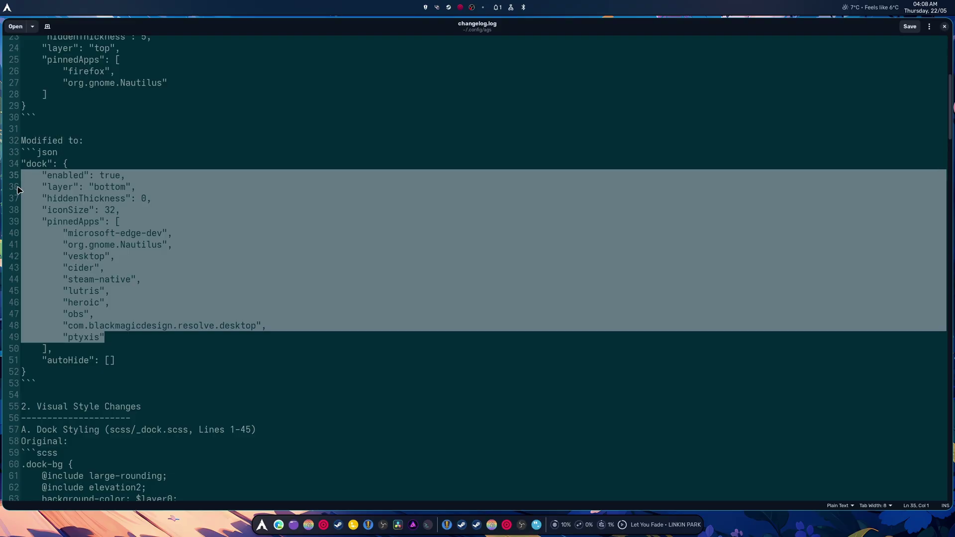
{"action": "left_click", "coordinate": [944, 26]}
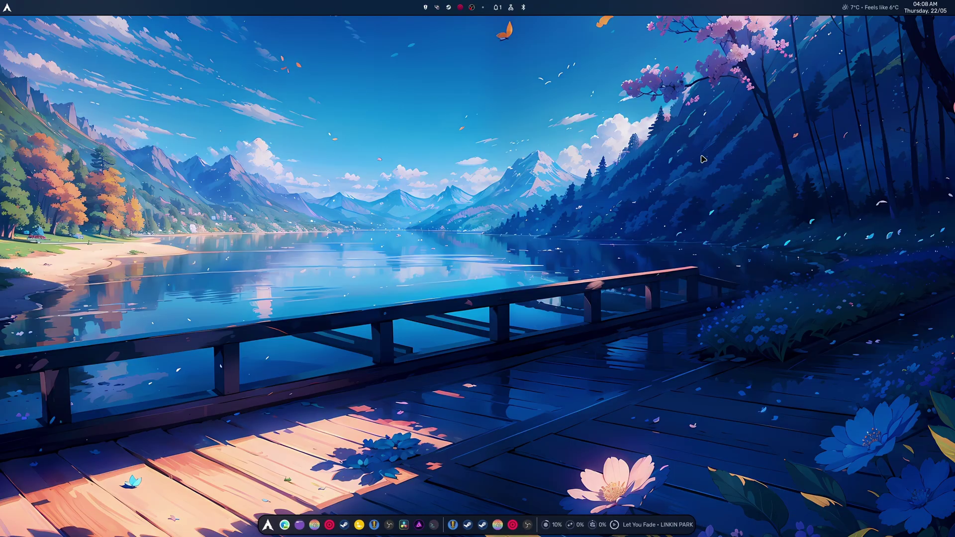
Open user_options.jsonc from .config/ags in Files in a text editor.
{"action": "left_click", "coordinate": [300, 525]}
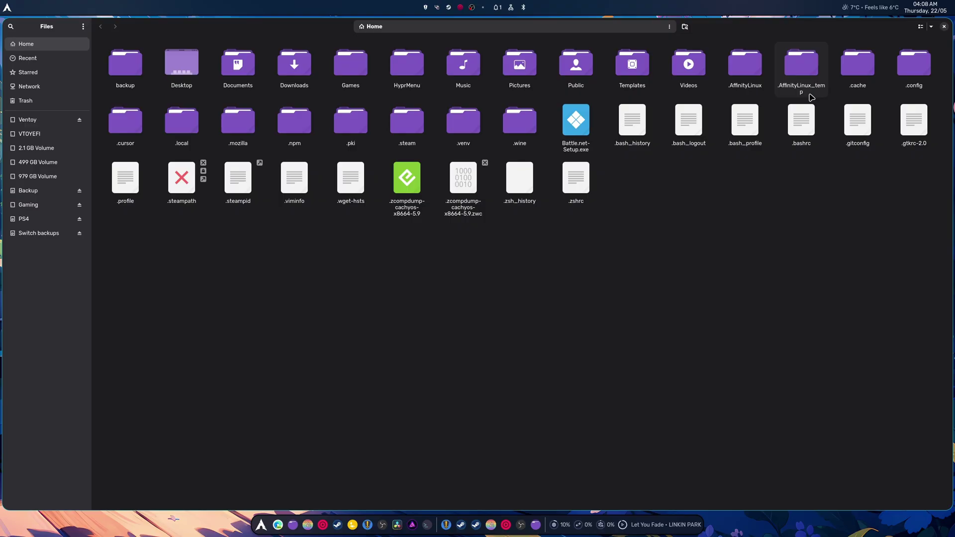
{"action": "double_click", "coordinate": [913, 63]}
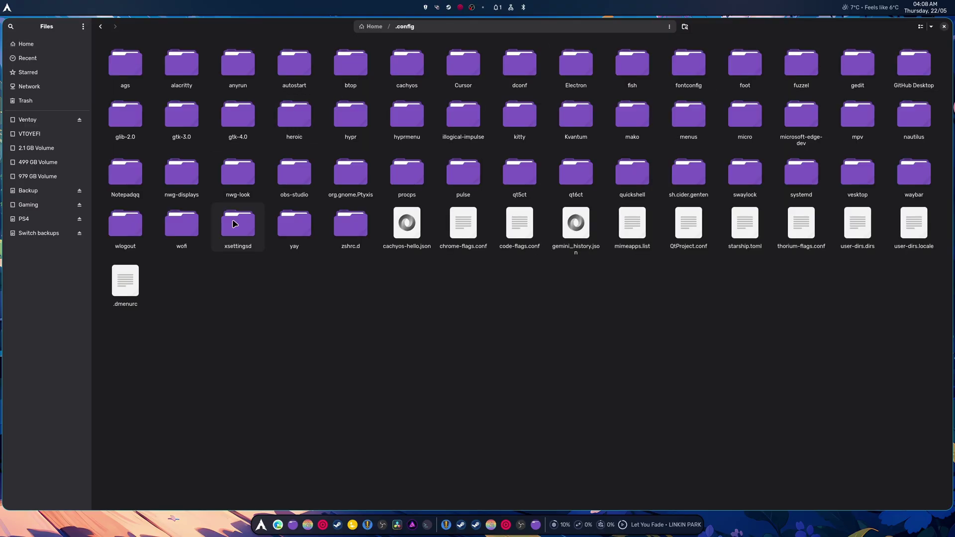
{"action": "double_click", "coordinate": [127, 77]}
{"action": "right_click", "coordinate": [732, 90]}
{"action": "left_click", "coordinate": [751, 88]}
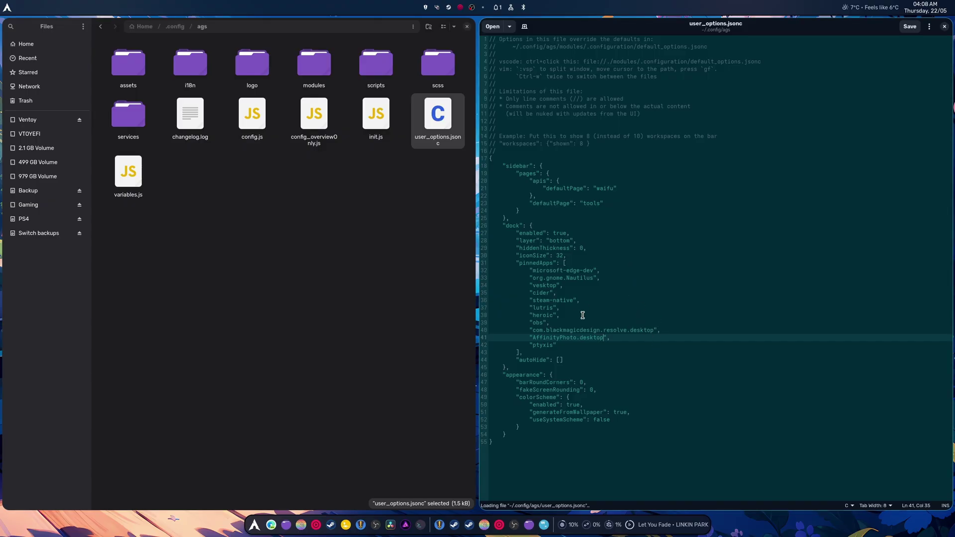
Review the dock settings block (lines 26–42) and its empty autoHide list, then close the file.
{"action": "left_click_drag", "start_coordinate": [560, 346], "coordinate": [500, 354]}
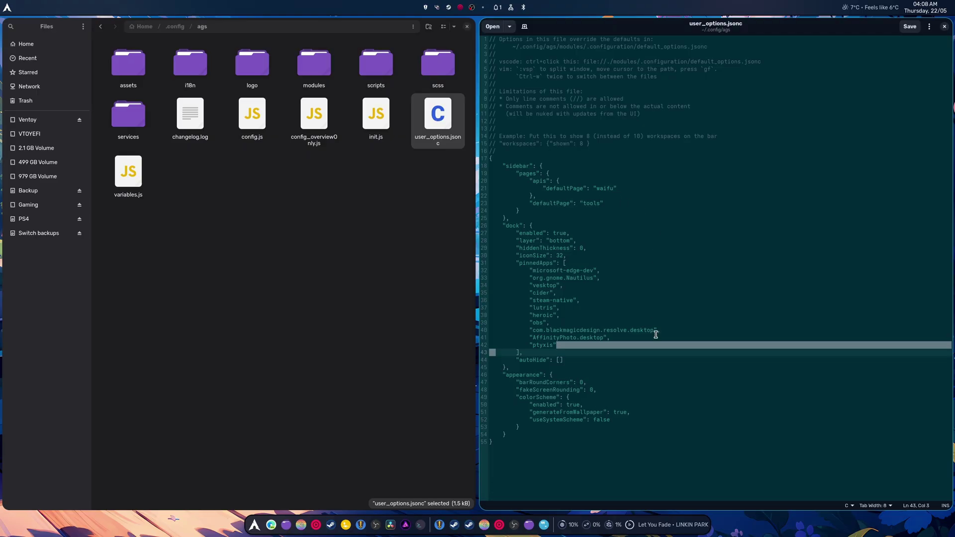
{"action": "left_click", "coordinate": [626, 376]}
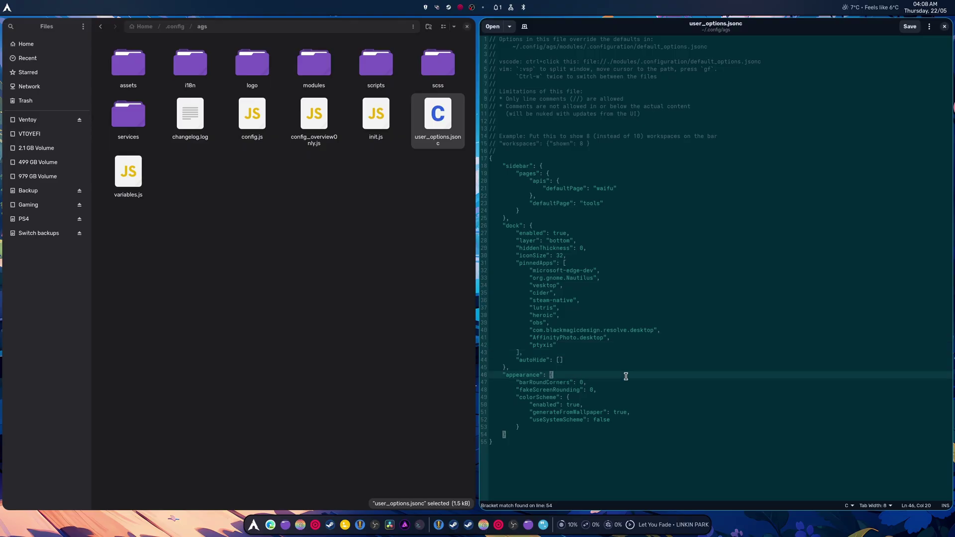
{"action": "left_click", "coordinate": [630, 467]}
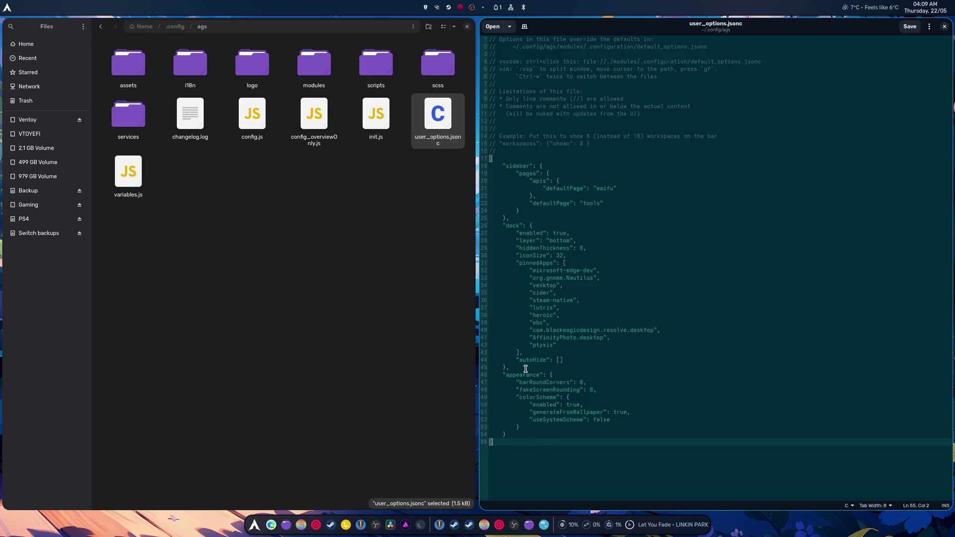
{"action": "left_click", "coordinate": [561, 360]}
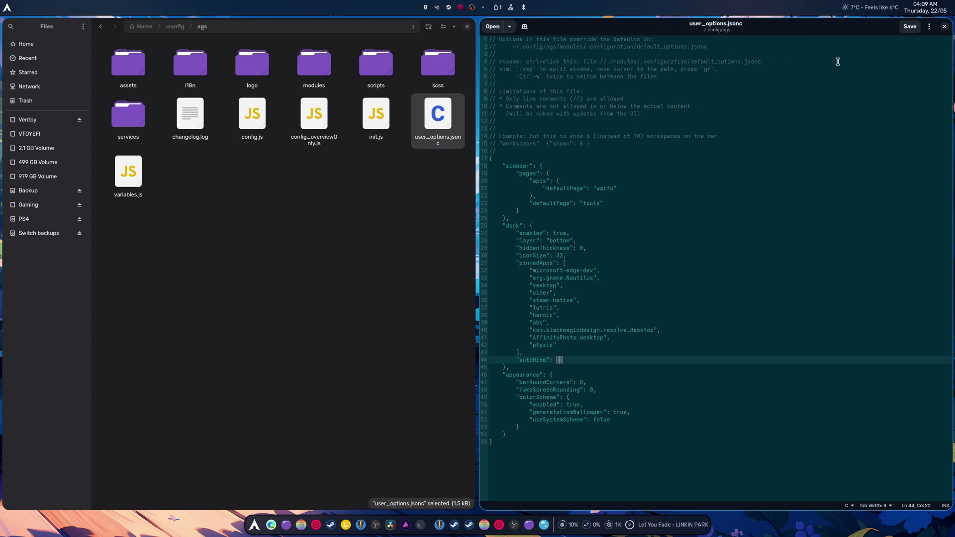
{"action": "left_click", "coordinate": [944, 27]}
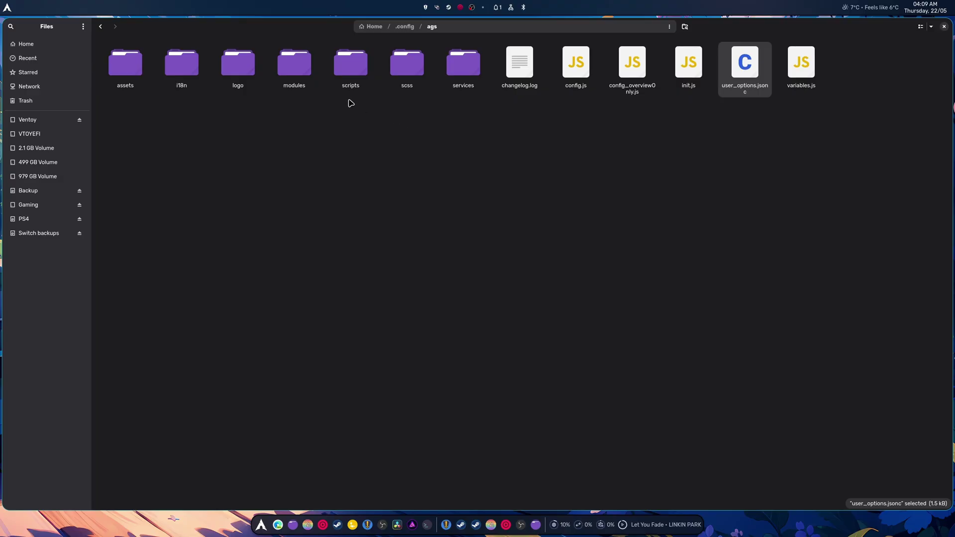
Browse into modules/dock and open main.js, which launches Notepadqq.
{"action": "double_click", "coordinate": [309, 81]}
{"action": "double_click", "coordinate": [336, 76]}
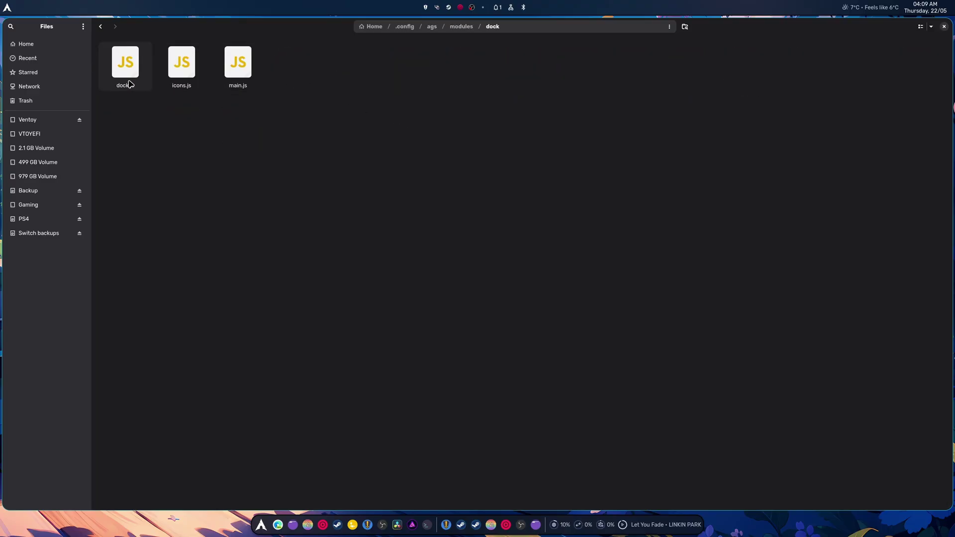
{"action": "right_click", "coordinate": [126, 80]}
{"action": "right_click", "coordinate": [241, 72]}
{"action": "right_click", "coordinate": [242, 72]}
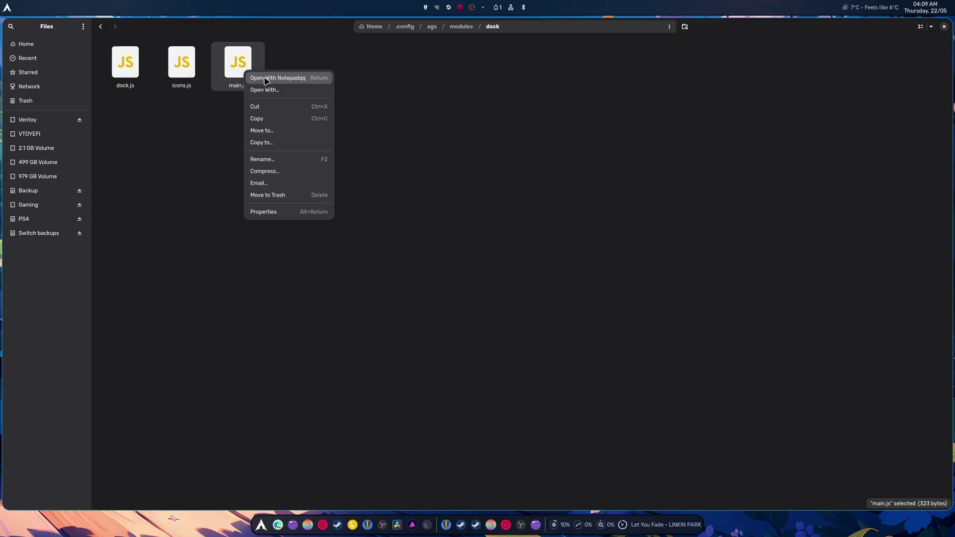
{"action": "left_click", "coordinate": [278, 75]}
{"action": "left_click", "coordinate": [493, 277]}
Reopen main.js in gedit, quit Notepadqq, enlarge the code text, then close gedit.
{"action": "right_click", "coordinate": [239, 75]}
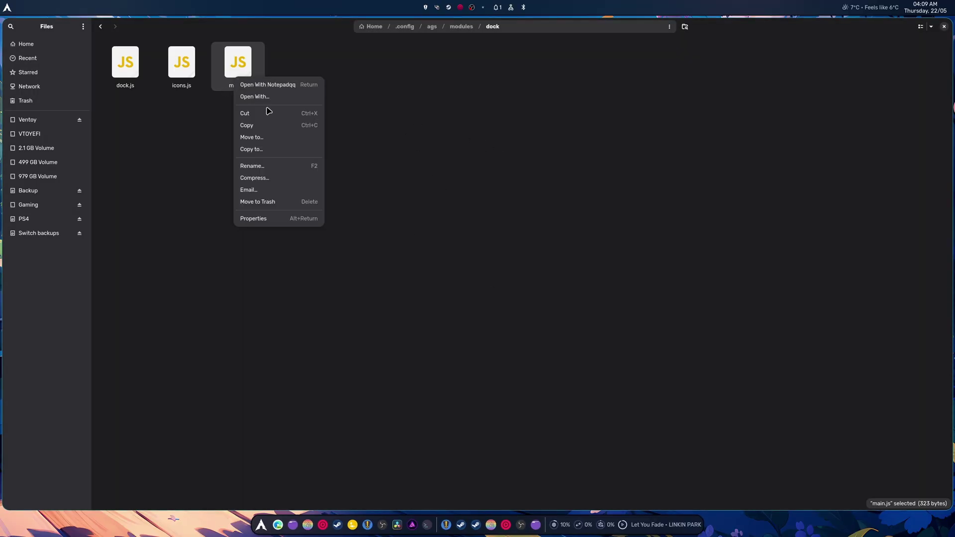
{"action": "left_click", "coordinate": [268, 97]}
{"action": "double_click", "coordinate": [441, 252]}
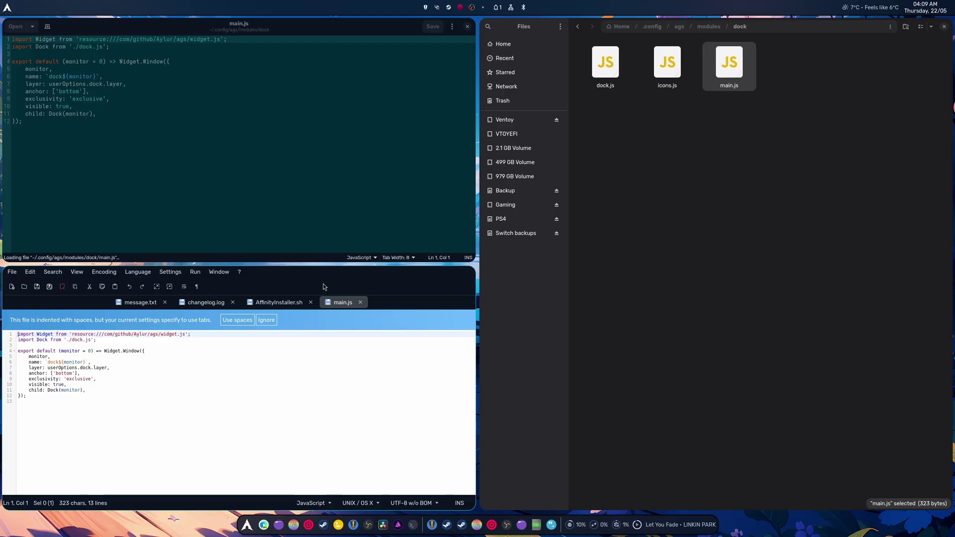
{"action": "key", "text": "ctrl+q"}
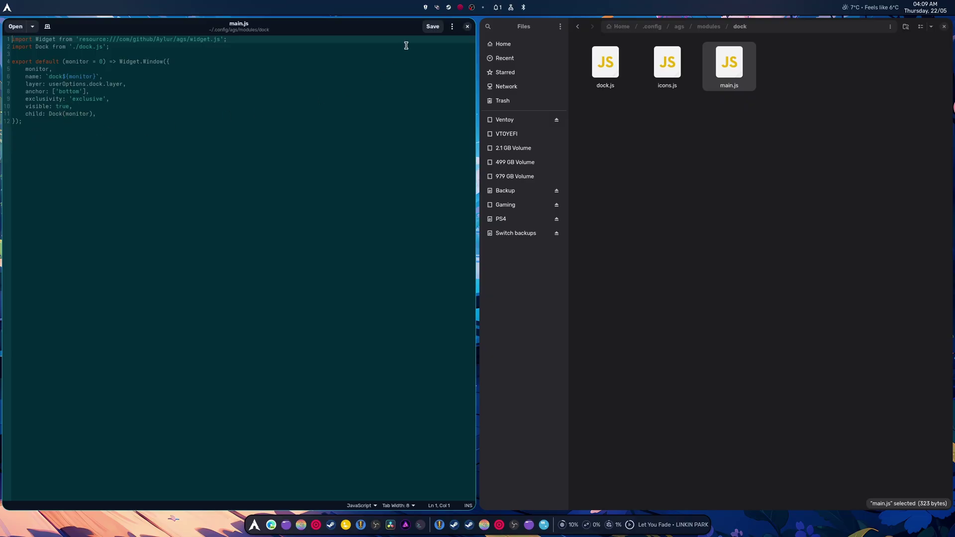
{"action": "left_click", "coordinate": [360, 121]}
{"action": "key", "text": "ctrl+plus"}
{"action": "key", "text": "ctrl+plus"}
{"action": "key", "text": "ctrl+plus"}
{"action": "key", "text": "ctrl+plus"}
{"action": "key", "text": "ctrl+plus"}
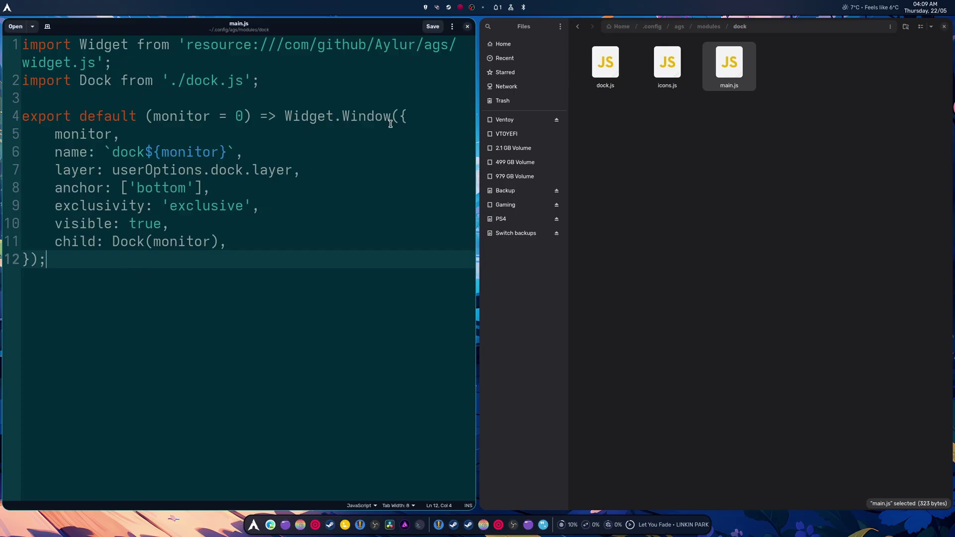
{"action": "left_click", "coordinate": [467, 27]}
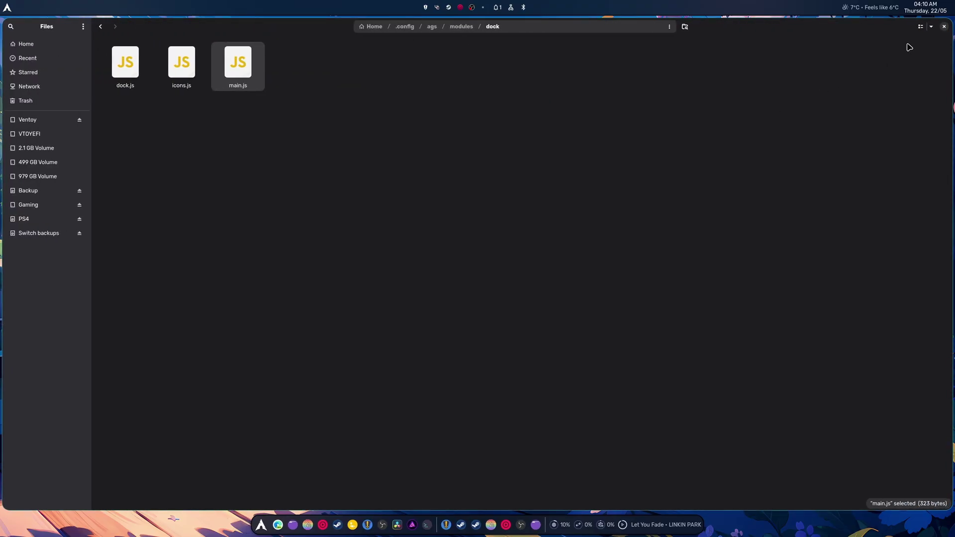
Close Files, view Cider's From Zero (Deluxe Edition) on workspace 2, then return to the empty workspace.
{"action": "left_click", "coordinate": [944, 27]}
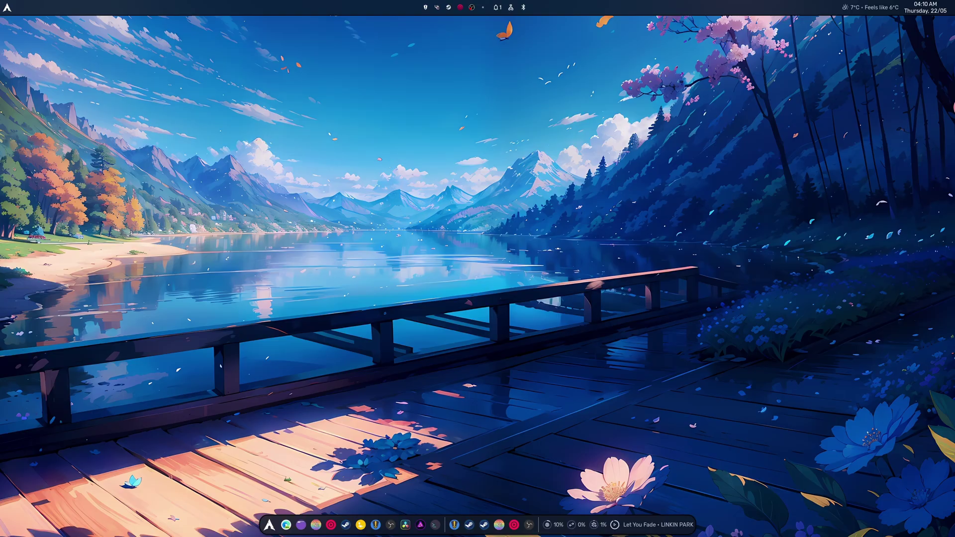
{"action": "key", "text": "super+2"}
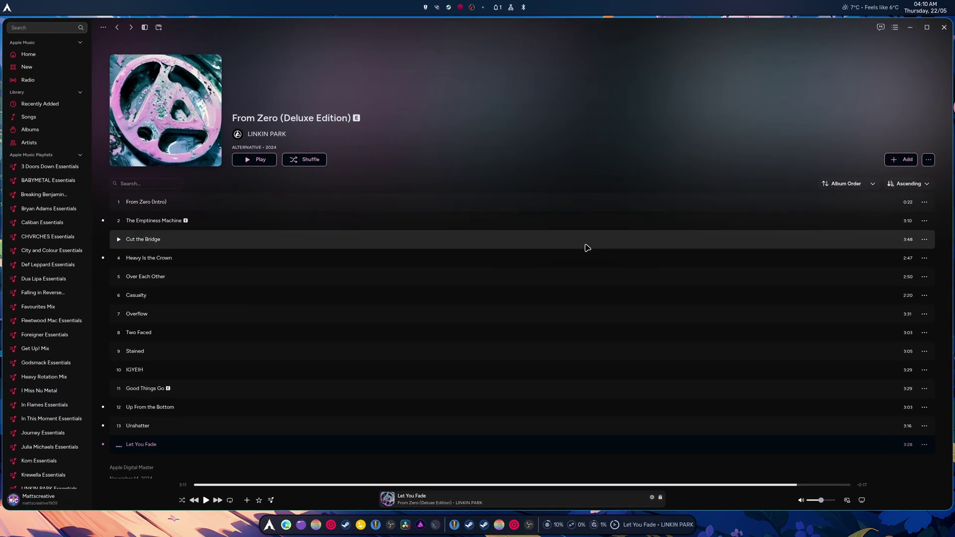
{"action": "key", "text": "super+2"}
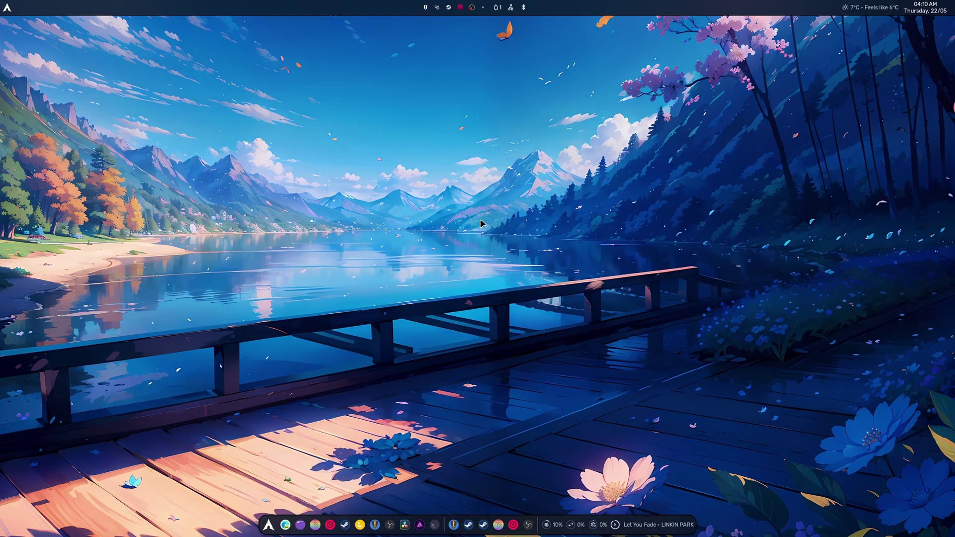
Launch DaVinci Resolve from the dock, view its Memory and GPU preferences via Update Configuration, then cancel them unsaved.
{"action": "left_click", "coordinate": [405, 525]}
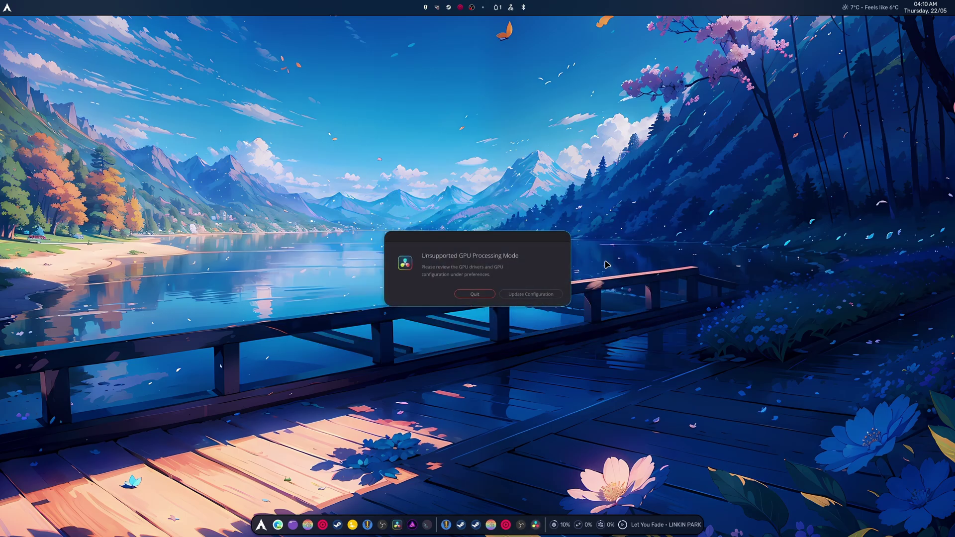
{"action": "left_click", "coordinate": [527, 294]}
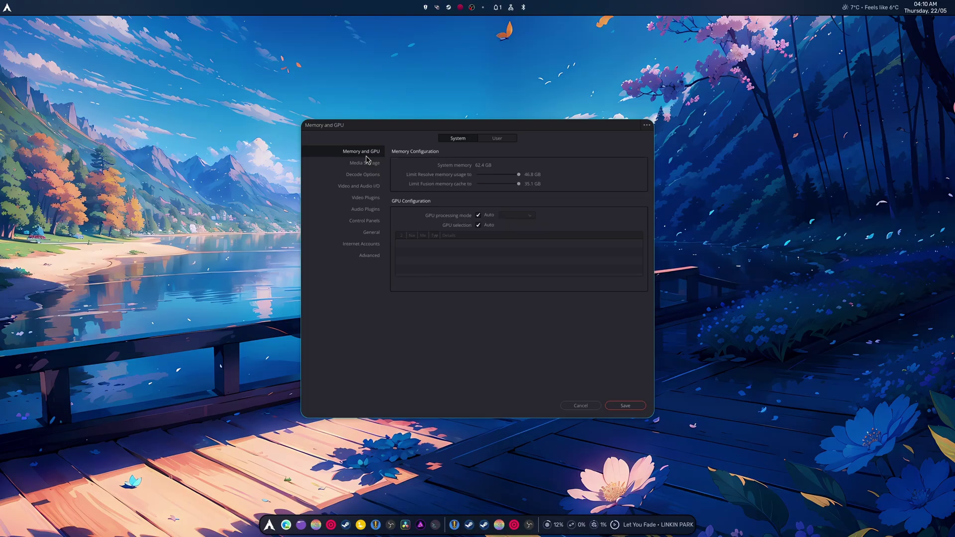
{"action": "left_click", "coordinate": [586, 407]}
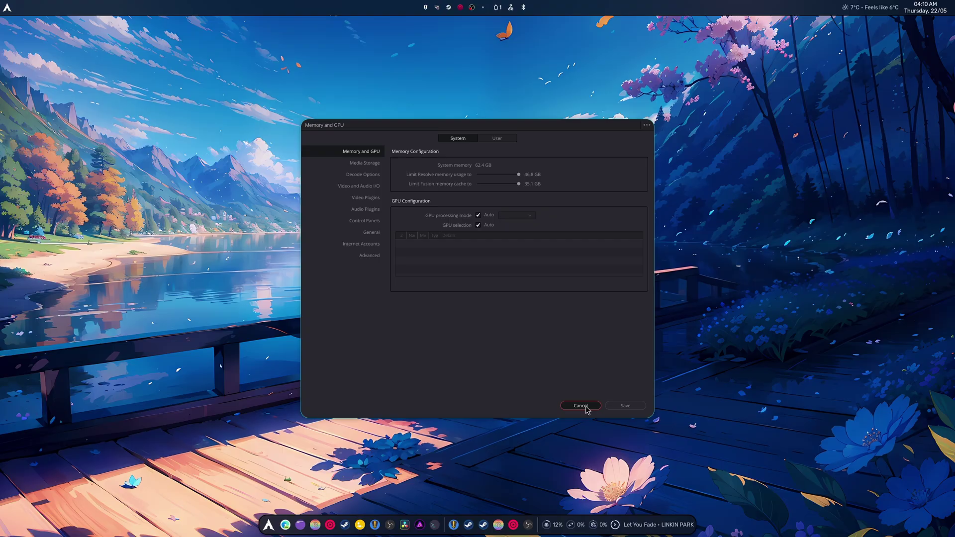
{"action": "left_click", "coordinate": [581, 405]}
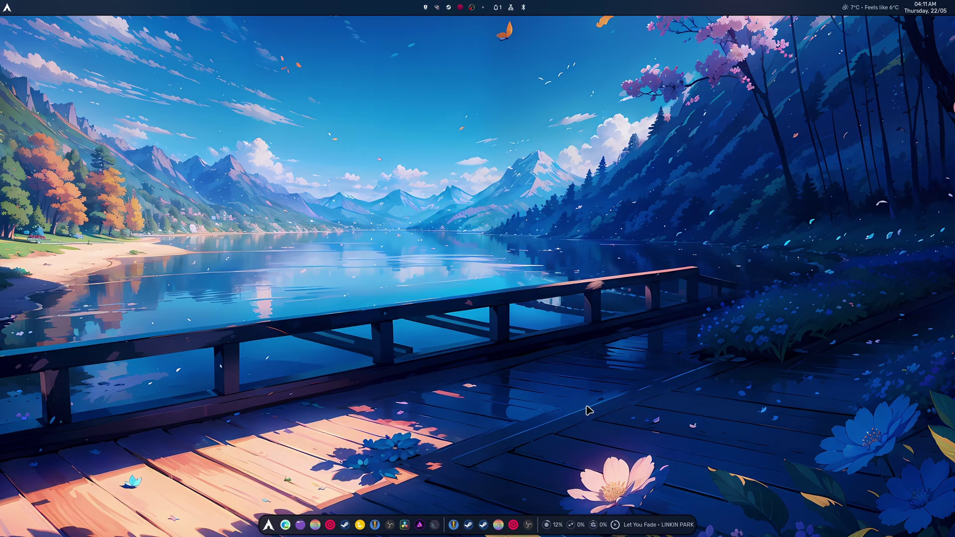